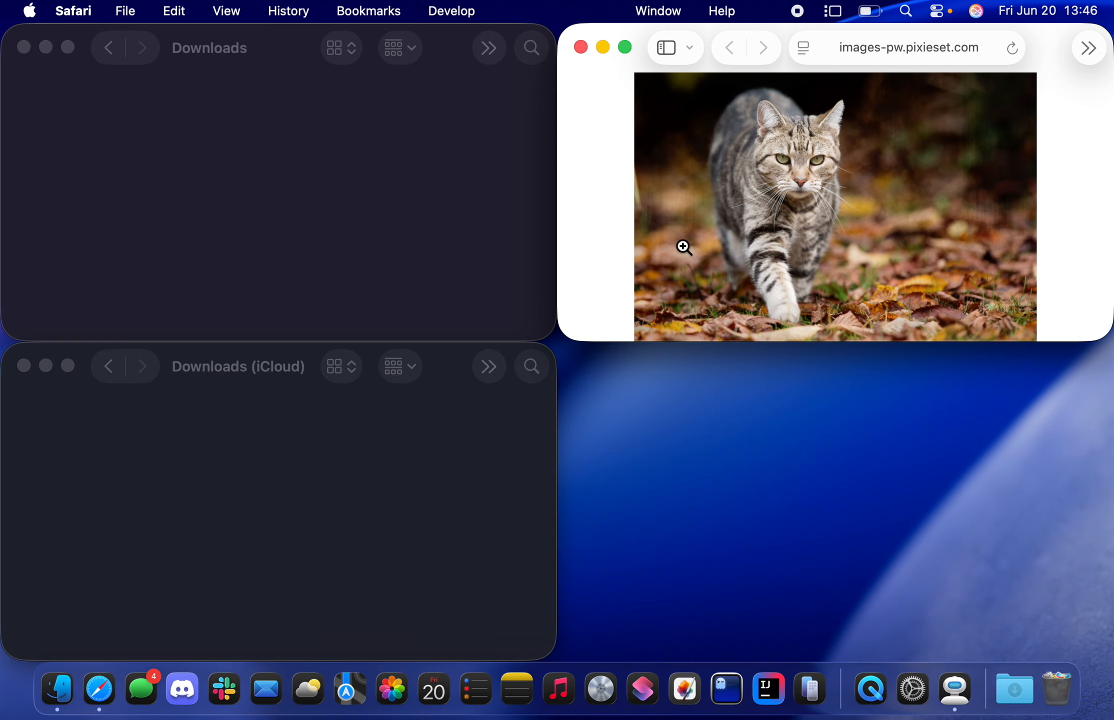
Step: Set Safari's file download location to the Downloads (iCloud) folder and close the settings
key("super+comma")
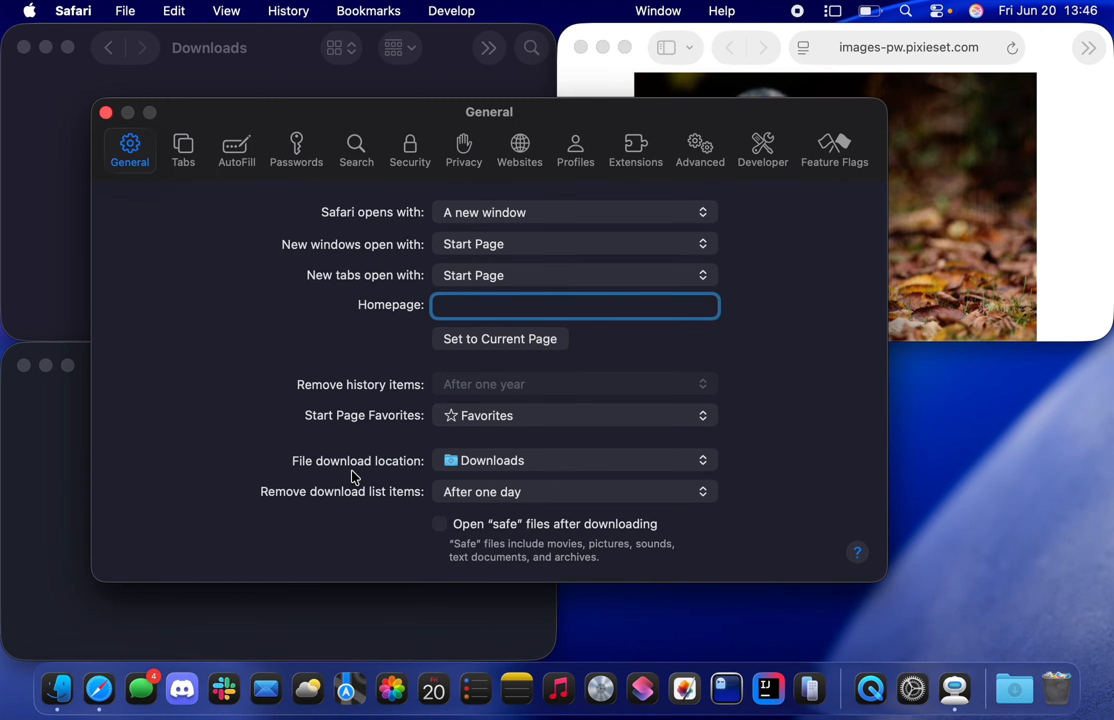
left_click(567, 466)
left_click(557, 512)
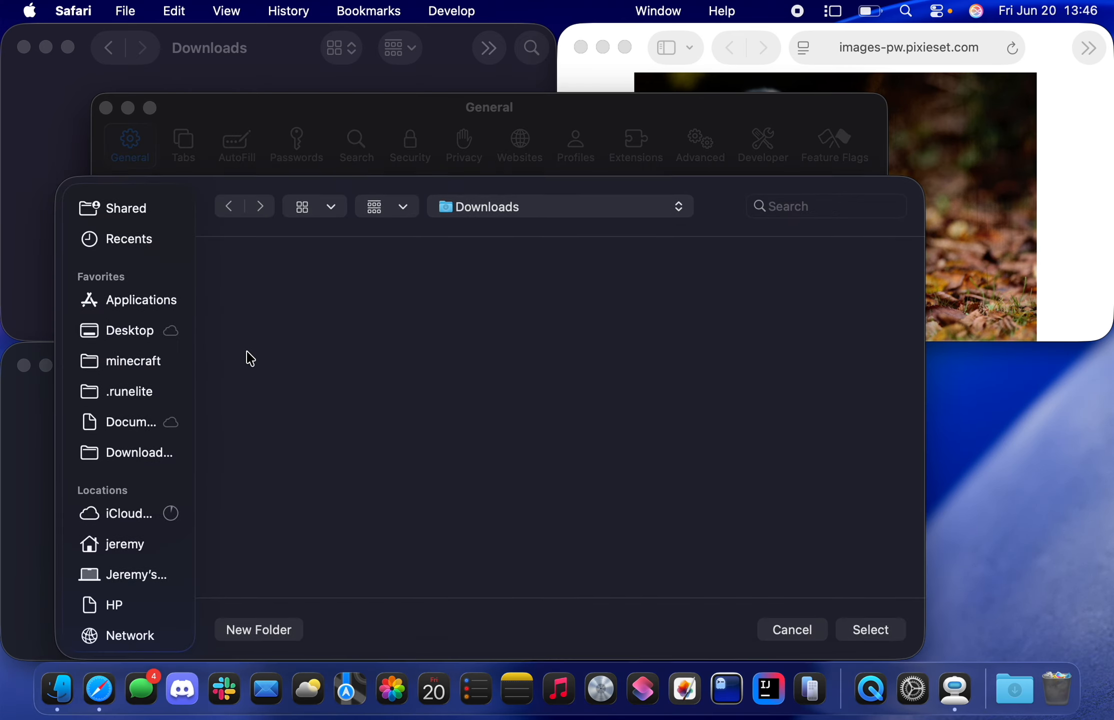
left_click(148, 453)
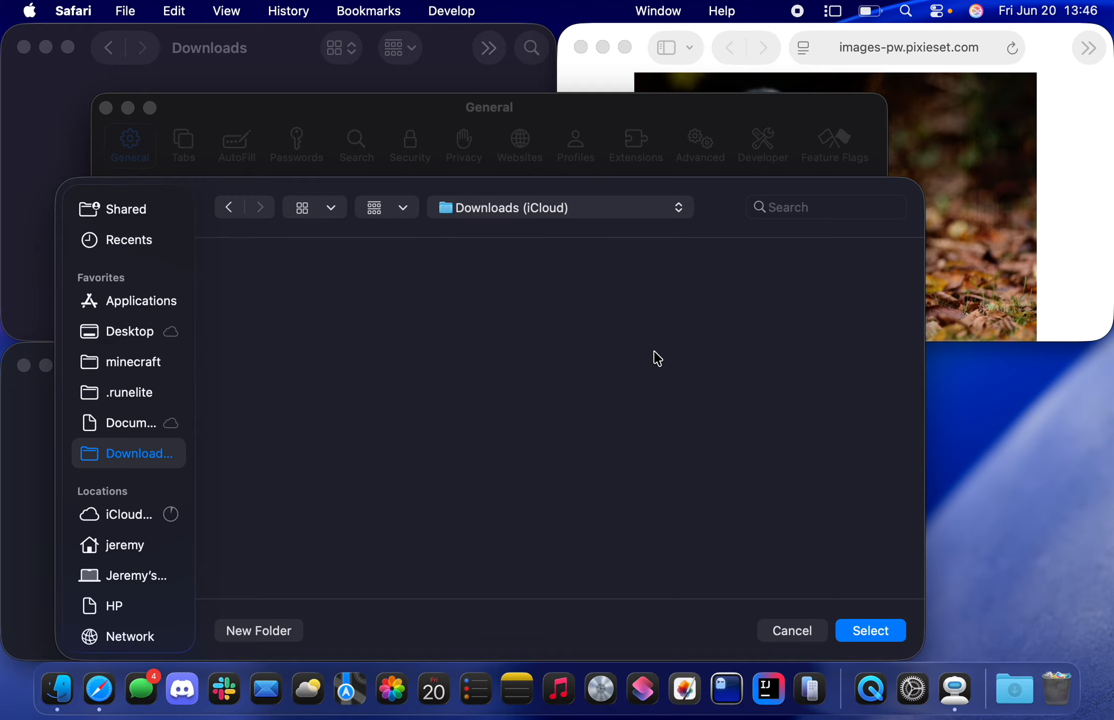
key("Return")
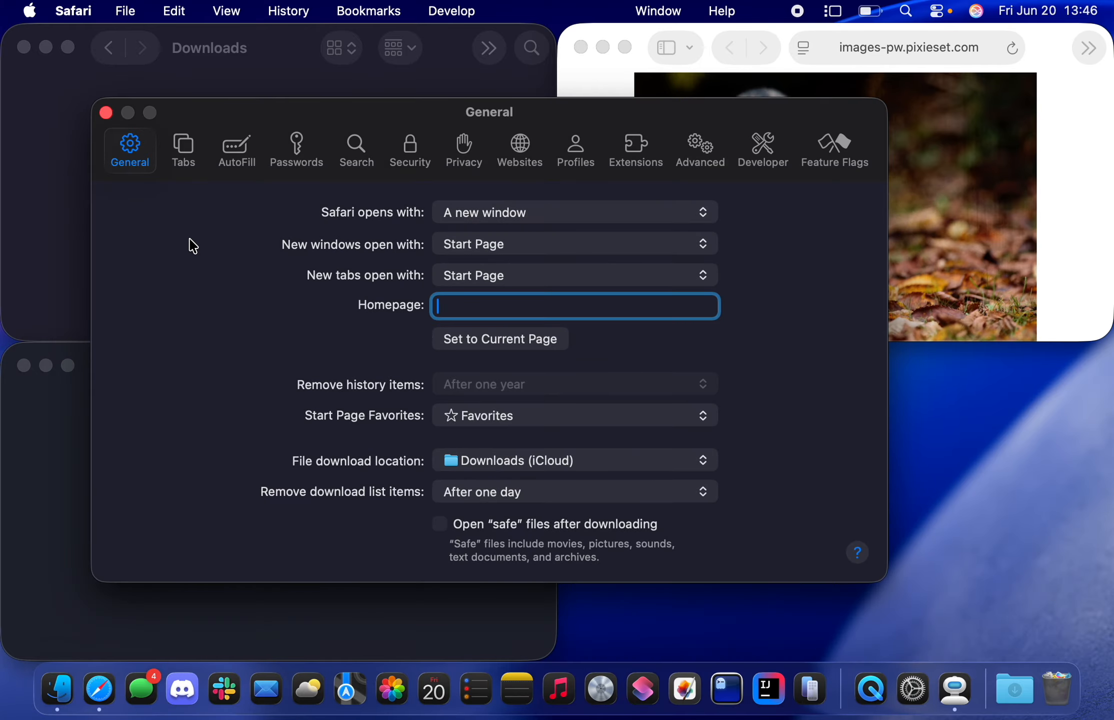
left_click(105, 113)
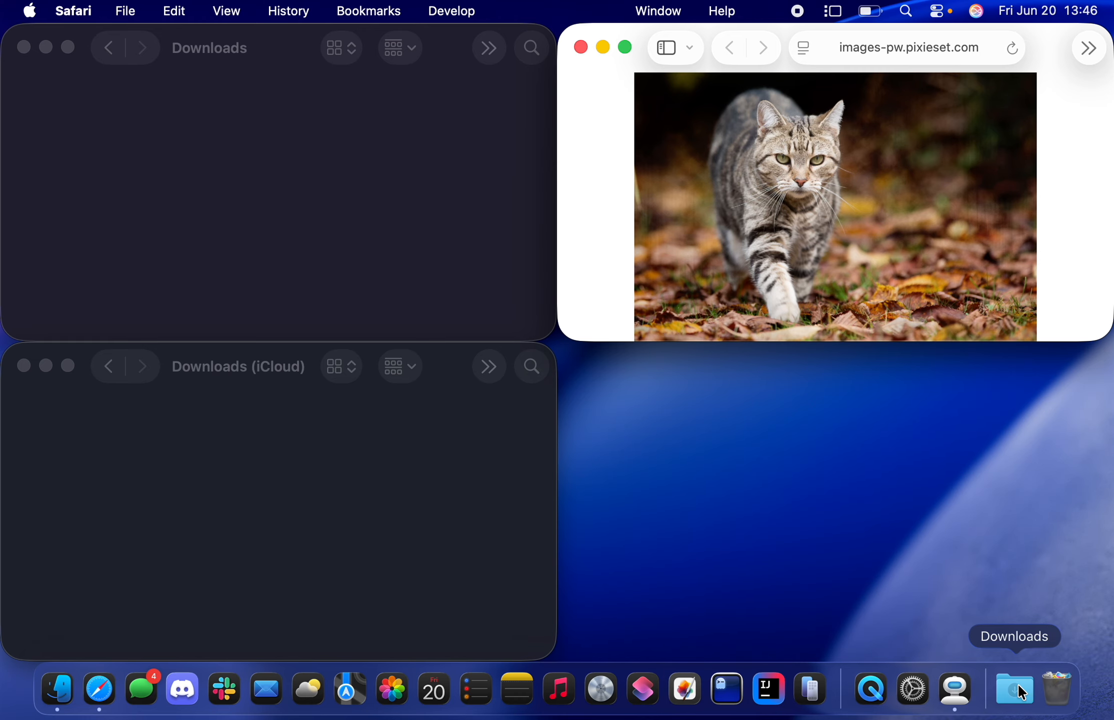
Step: Replace the Downloads stack in the Dock with the Downloads (iCloud) folder
left_click_drag(1017, 683, 1006, 486)
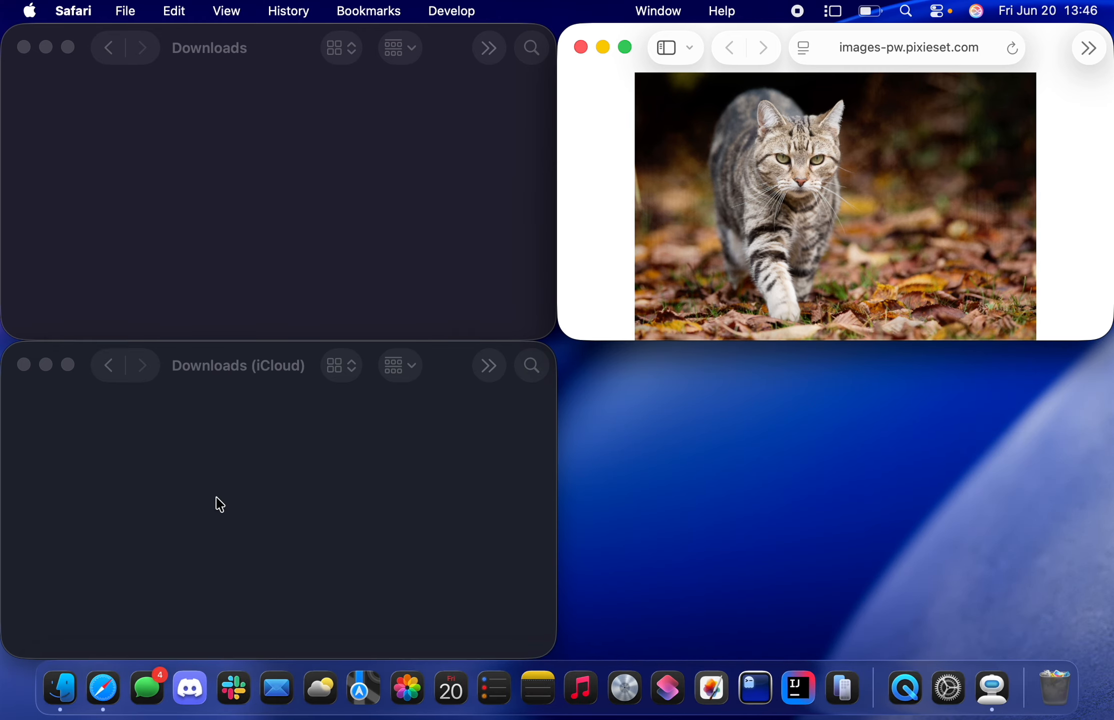
left_click(215, 502)
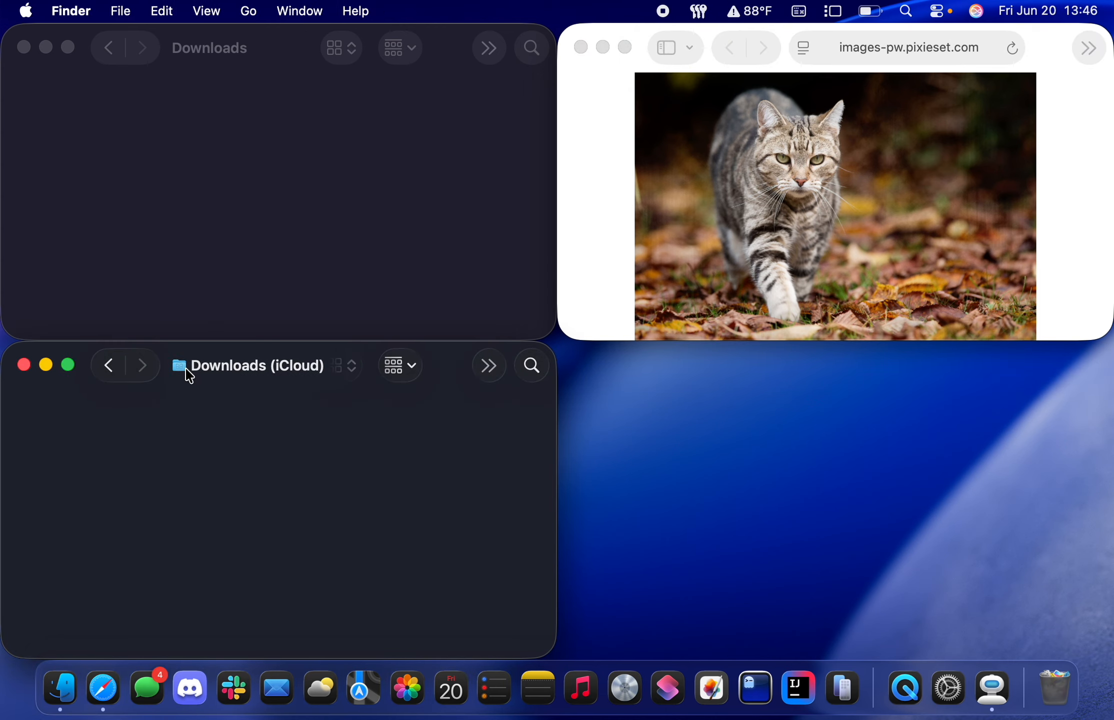
left_click_drag(182, 370, 1033, 671)
Step: Sort the Dock's Downloads (iCloud) stack by Date Added and view its content as Fan
right_click(1031, 667)
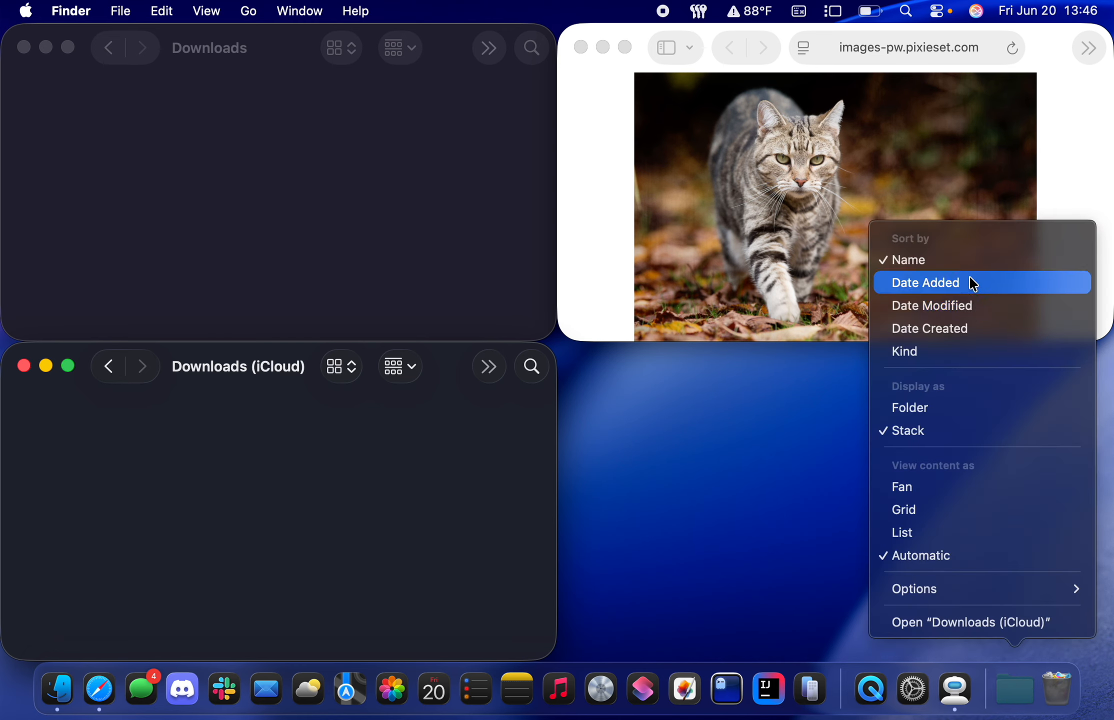
left_click(970, 278)
right_click(1013, 692)
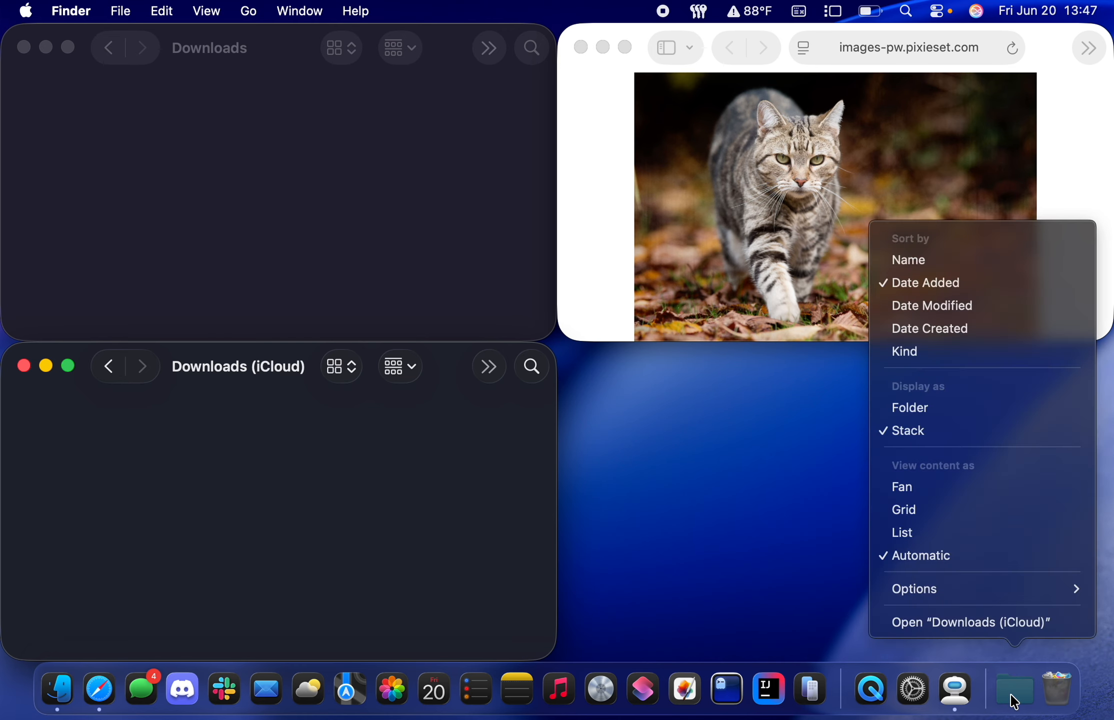
left_click(942, 496)
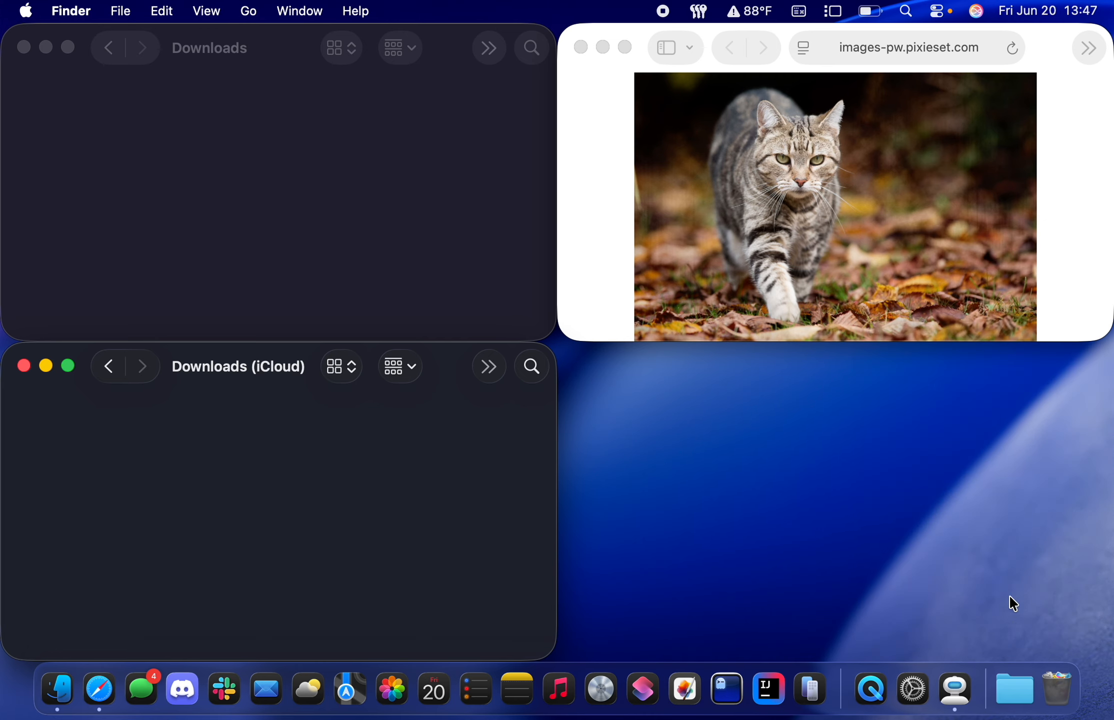
Step: Save the cat image from the Safari page to the download folder
left_click(975, 172)
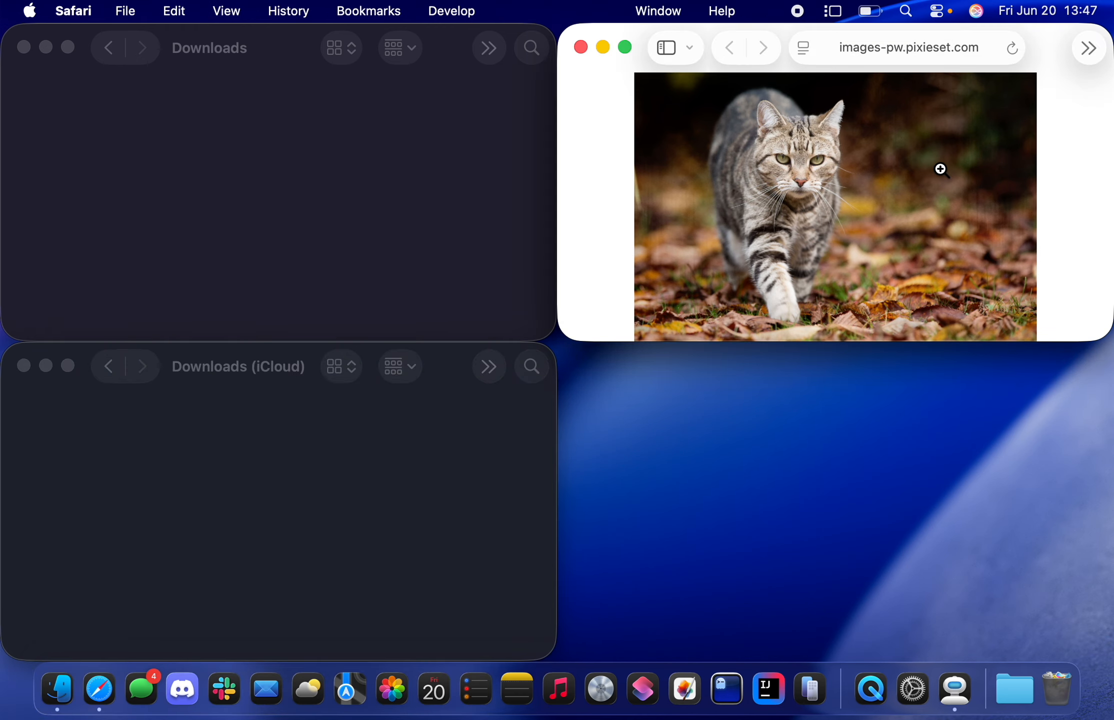
right_click(938, 170)
left_click(923, 186)
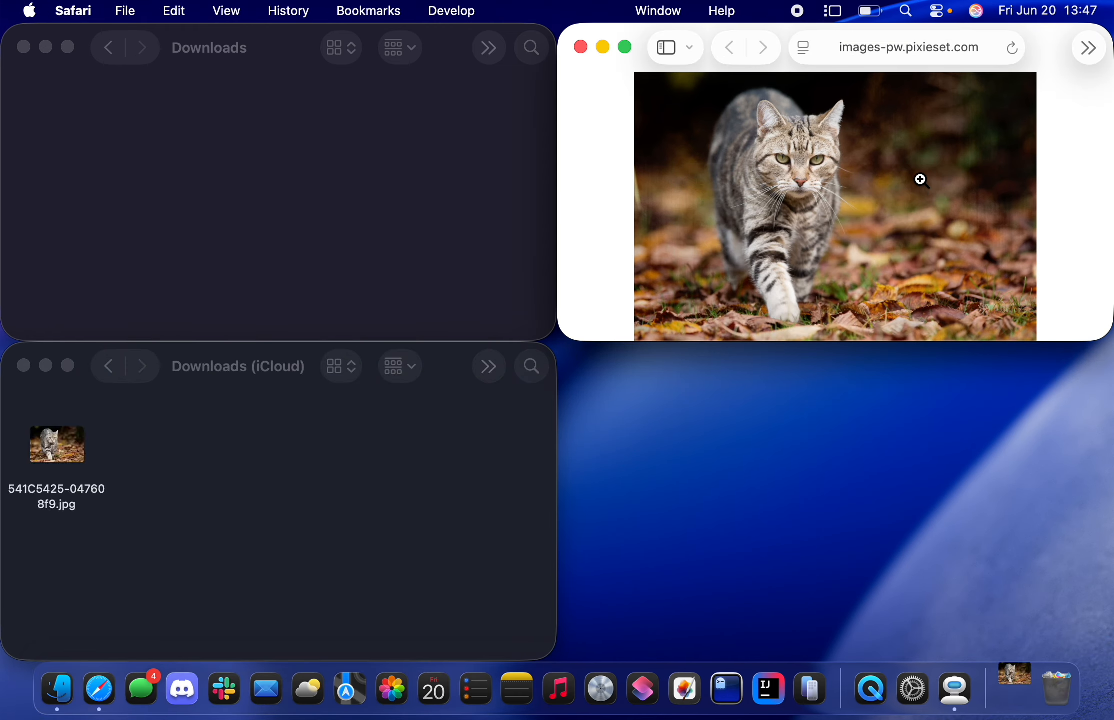
Step: Check both Downloads folder windows and the Dock stack for the saved cat image
left_click(220, 448)
left_click(194, 294)
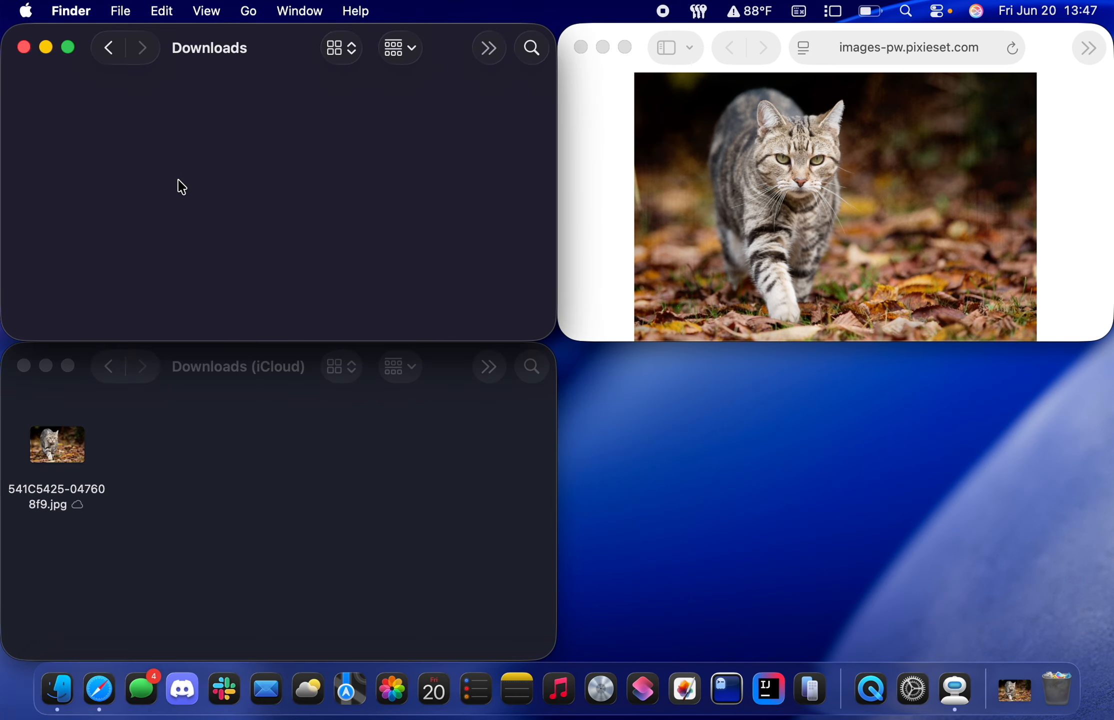
left_click(266, 462)
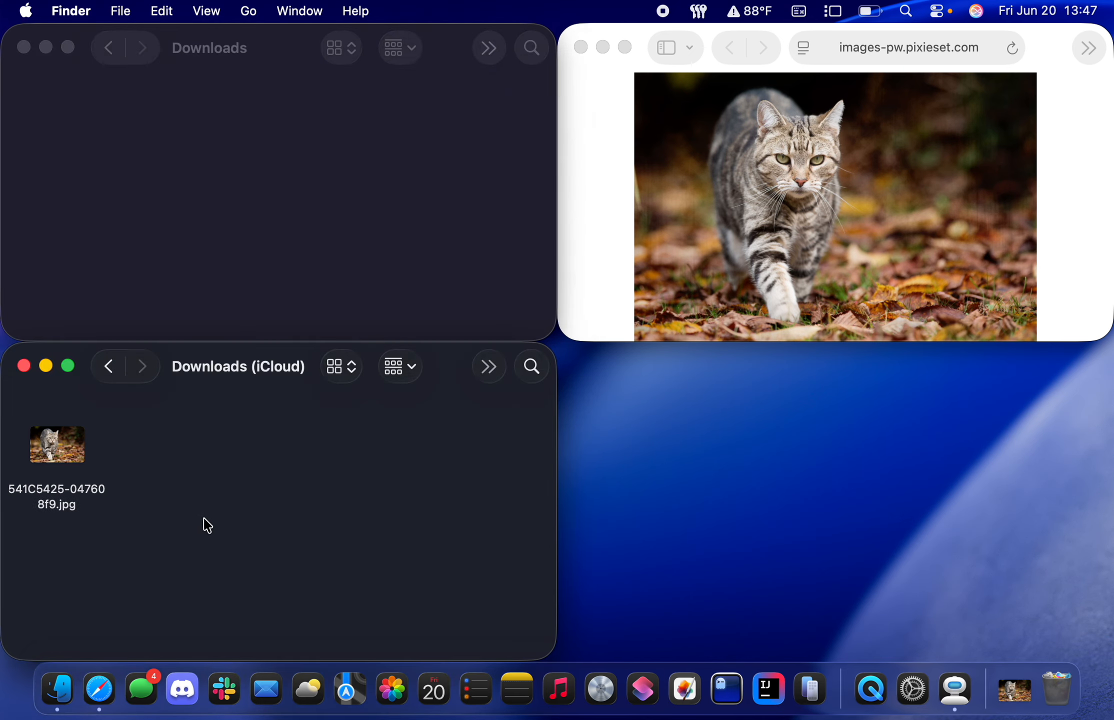
left_click_drag(206, 525, 92, 475)
left_click(452, 529)
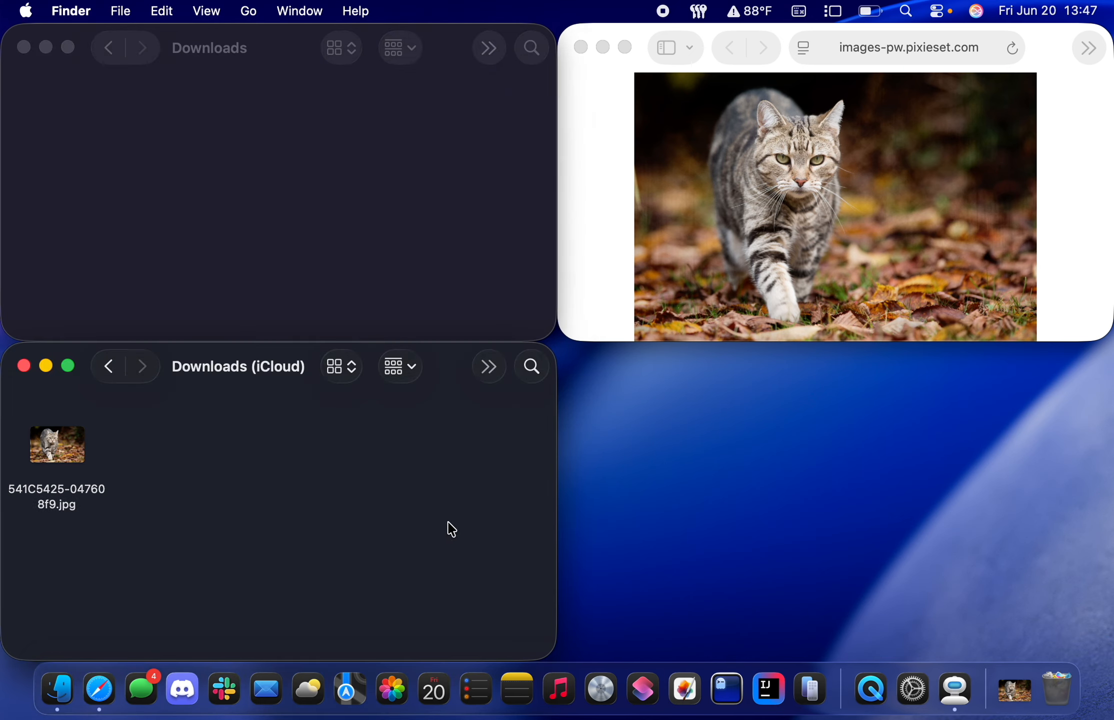
left_click(1015, 693)
left_click(1016, 696)
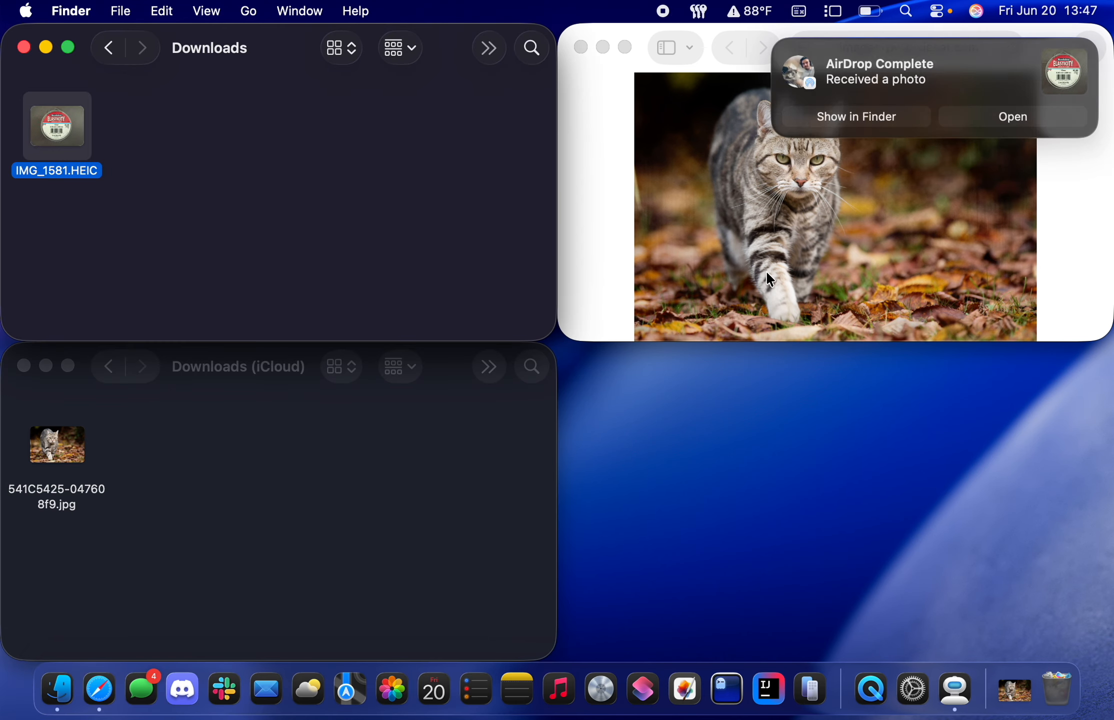
Step: Move the AirDropped IMG_1581.HEIC from the local Downloads folder to the Trash
left_click(343, 186)
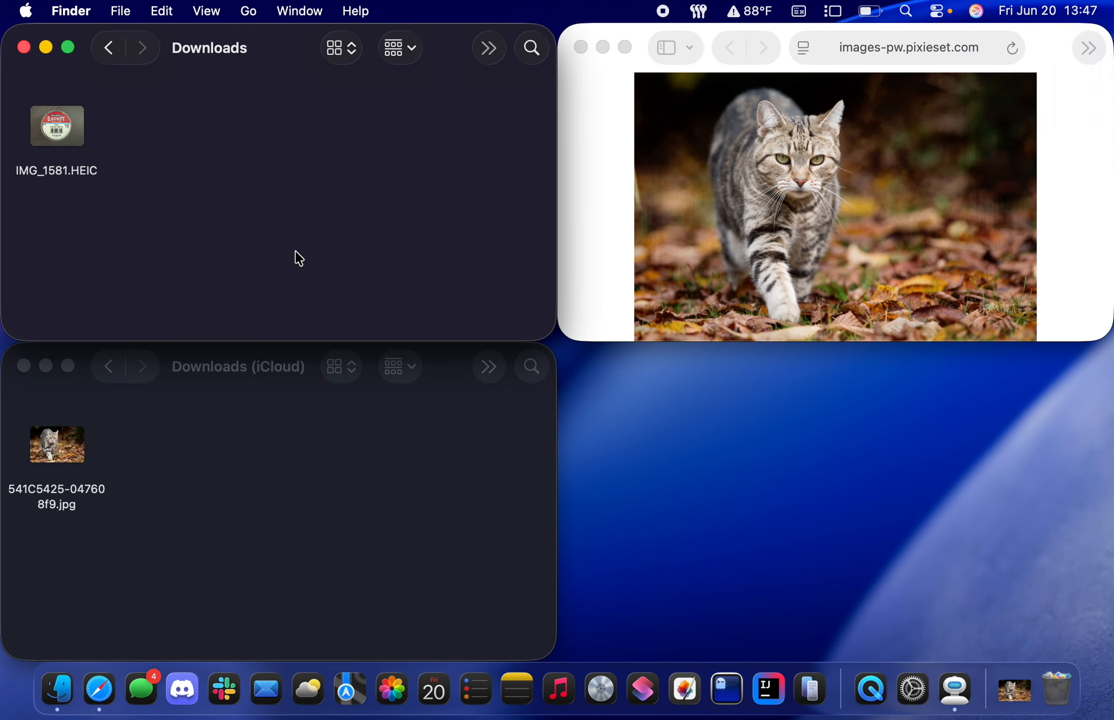
left_click(80, 146)
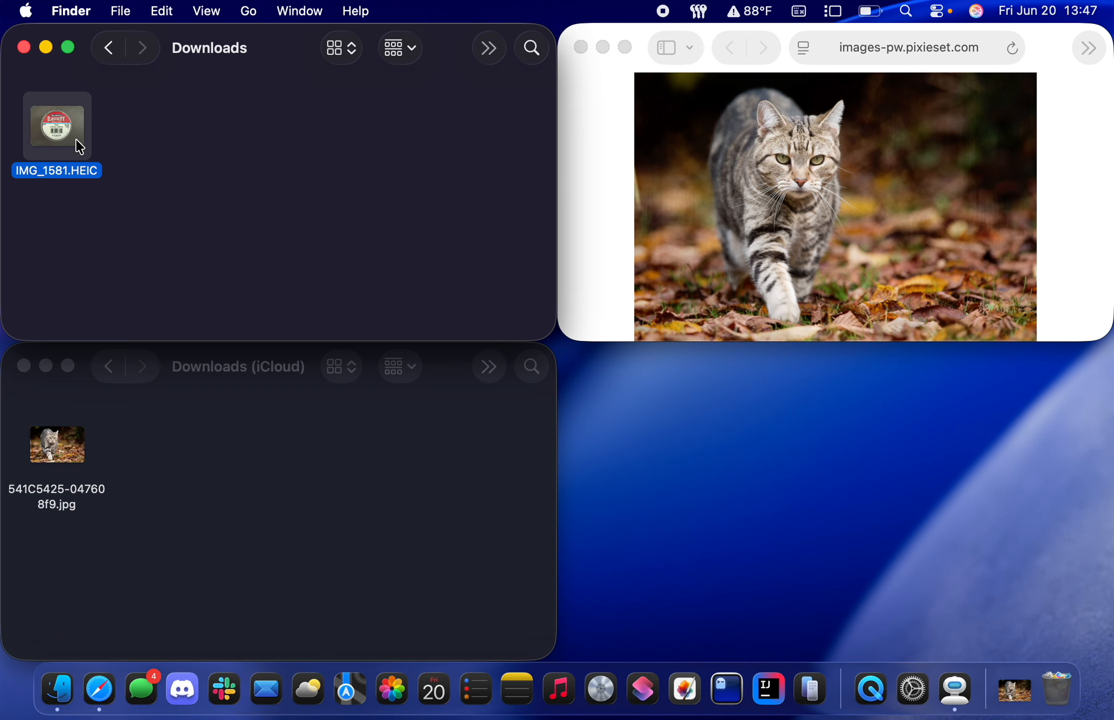
key("super+BackSpace")
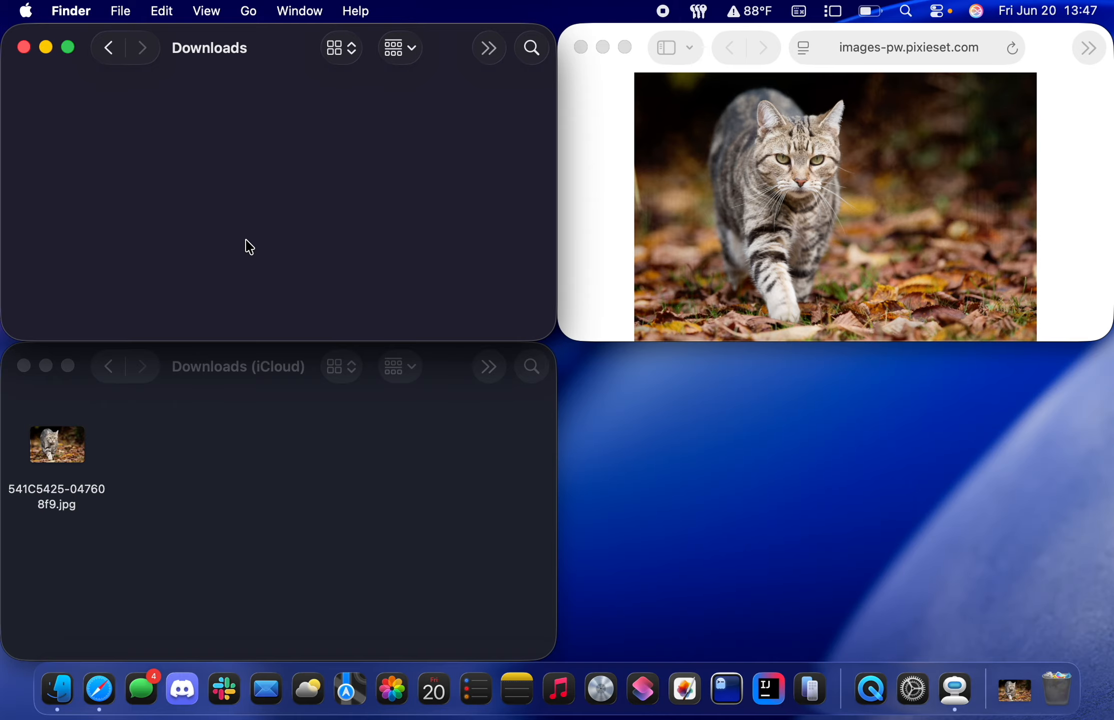
Step: Switch to Automator and create a new Folder Action document
left_click(956, 692)
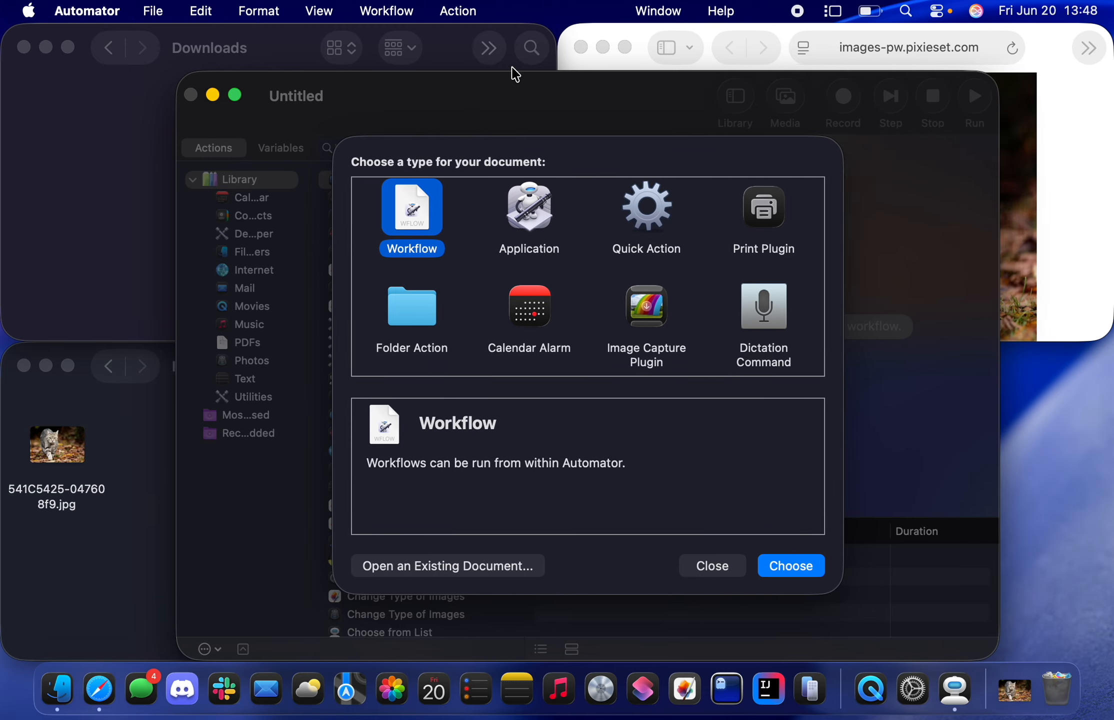
left_click_drag(515, 74, 499, 39)
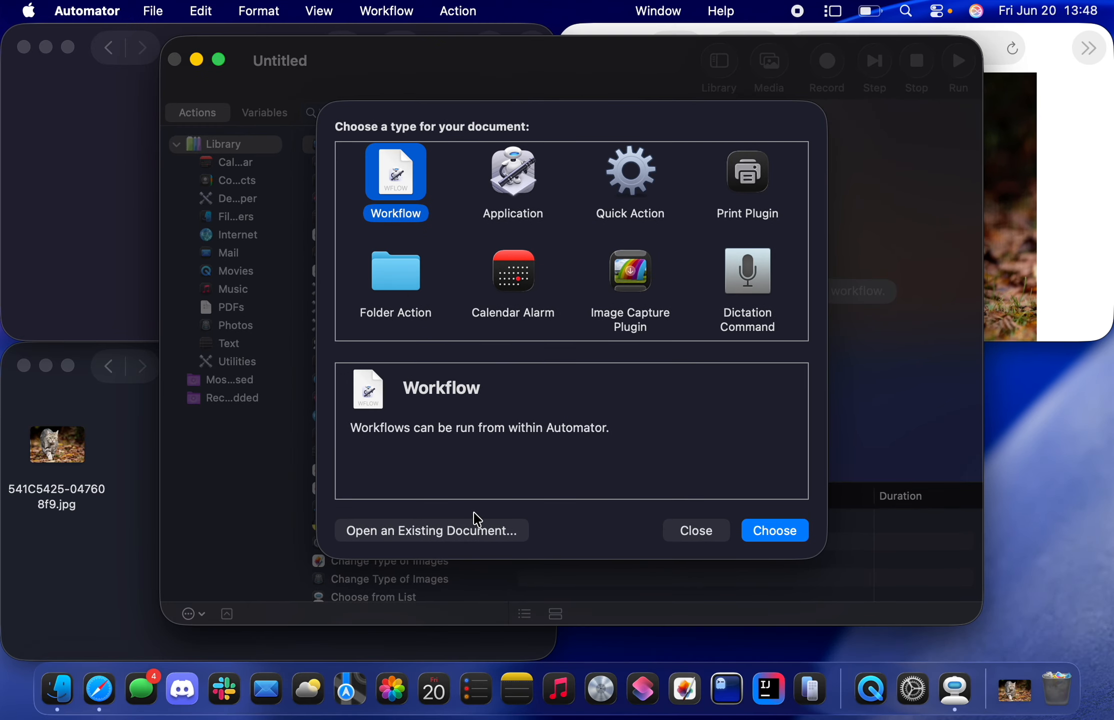
left_click(404, 265)
double_click(405, 266)
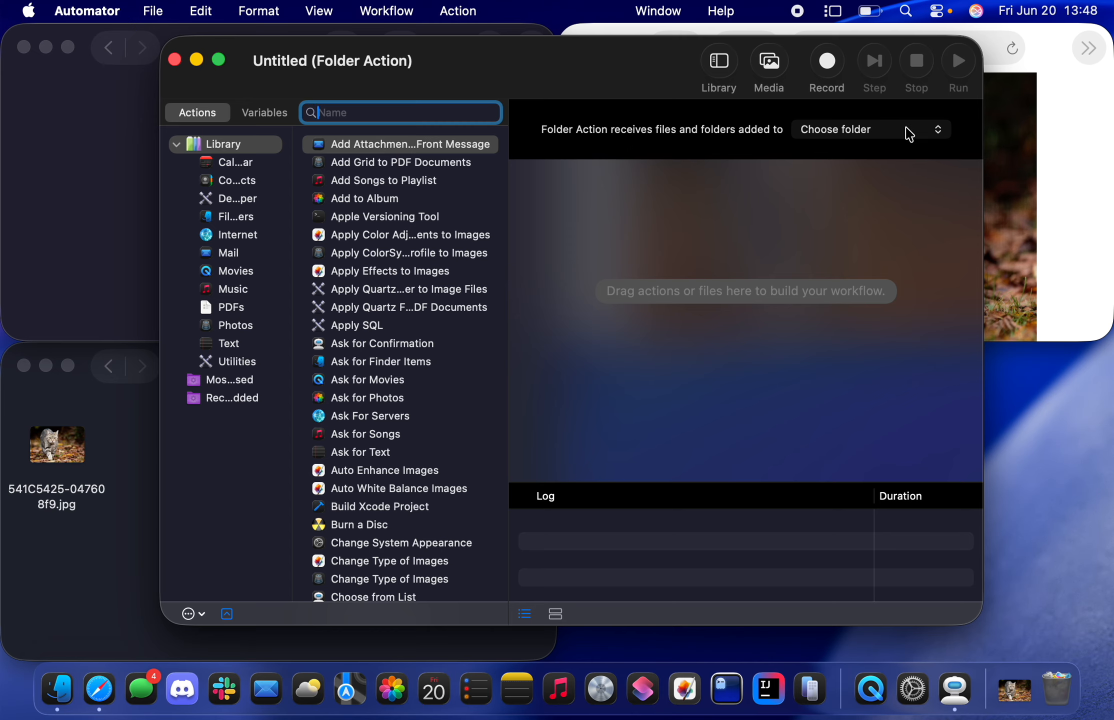
left_click(97, 221)
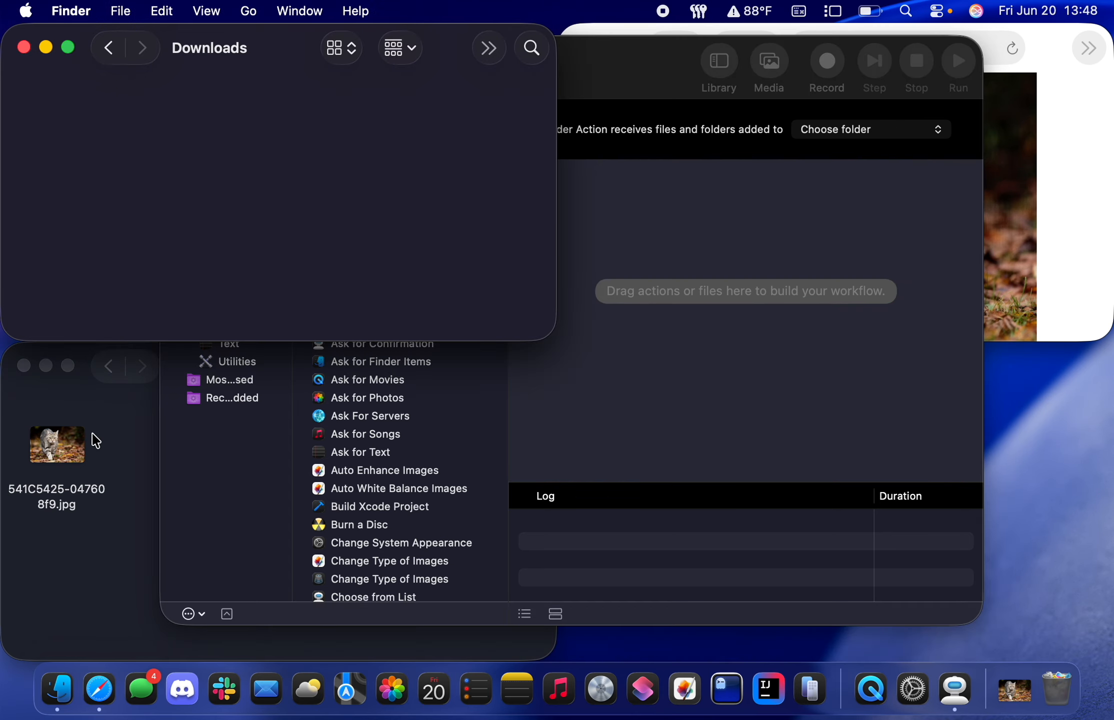
left_click(141, 464)
left_click(200, 150)
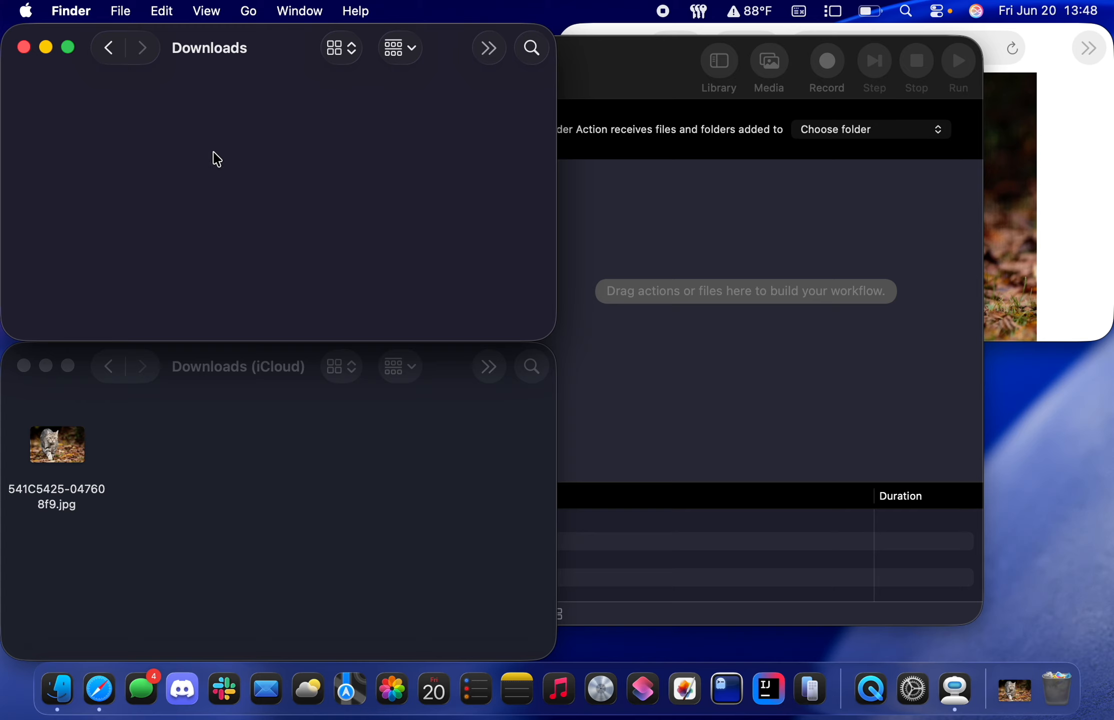
left_click_drag(246, 183, 80, 92)
left_click_drag(345, 252, 44, 88)
left_click(346, 548)
left_click_drag(358, 559, 131, 452)
left_click(880, 225)
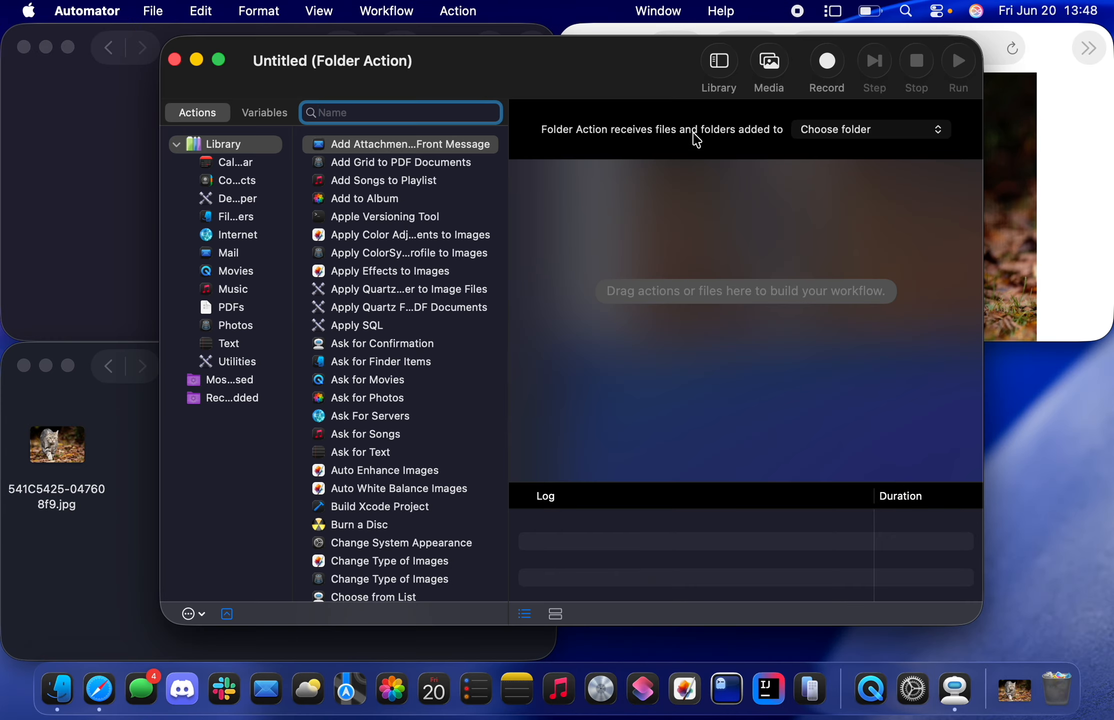
Step: Set the folder action to receive files and folders added to the home folder's local Downloads folder
left_click(868, 129)
left_click(887, 169)
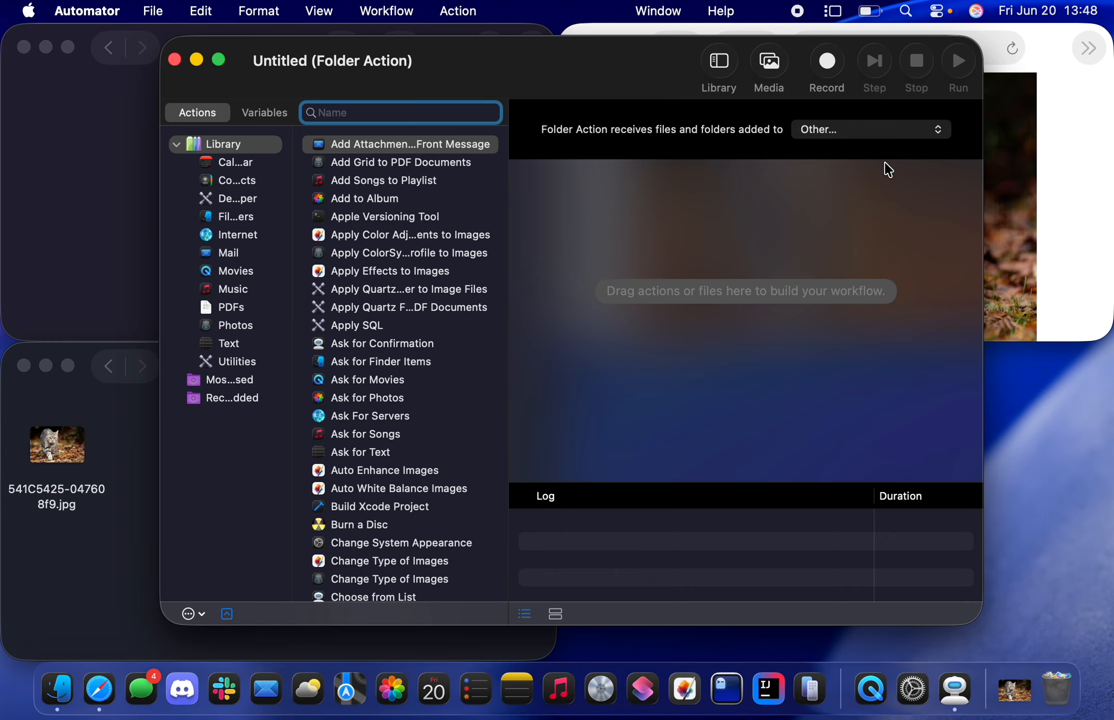
left_click(192, 476)
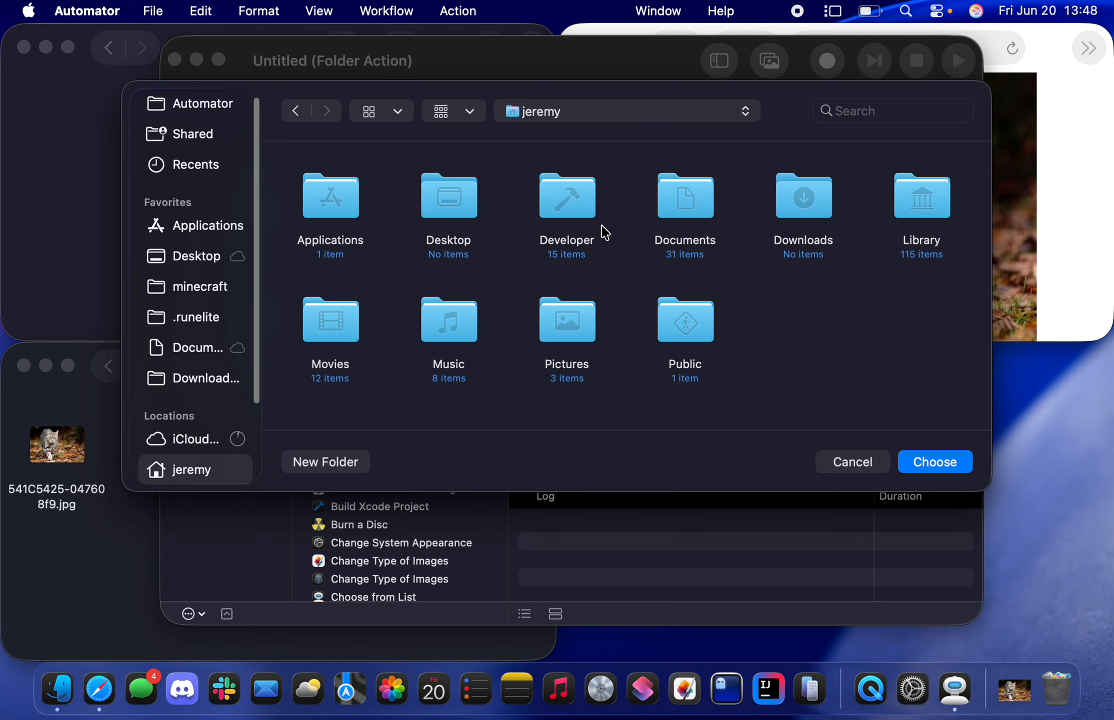
left_click(799, 190)
key("Return")
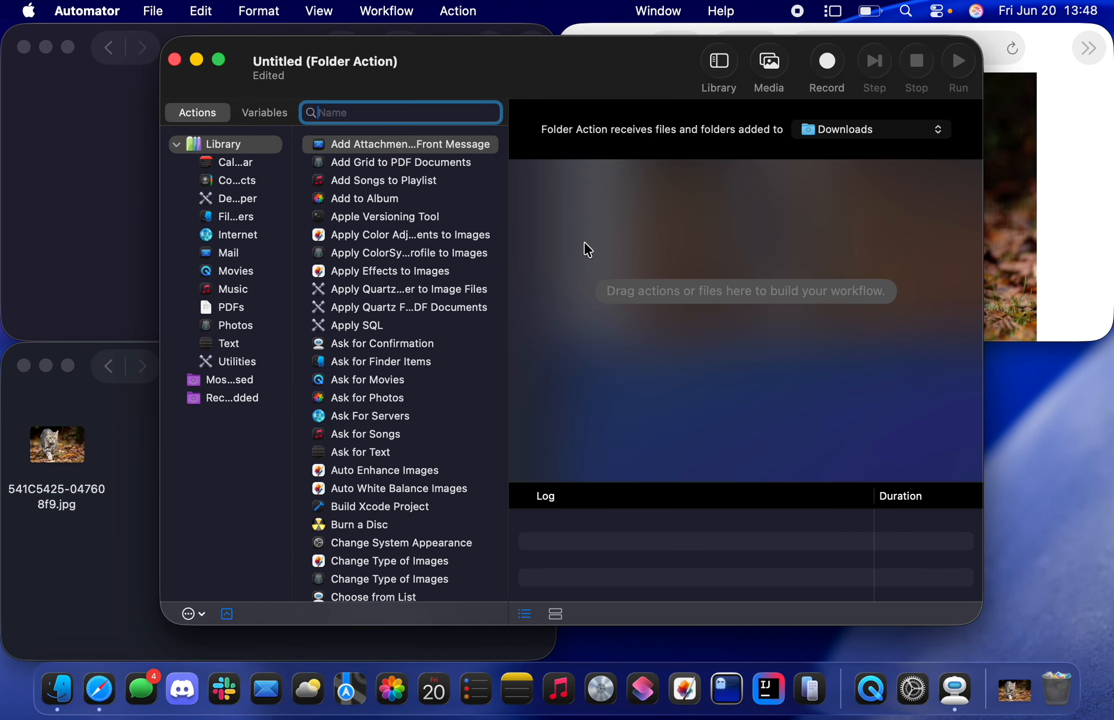
Step: Find the Move Finder Items action by searching for "move" and add it to the workflow
scroll(402, 411, "down", 20)
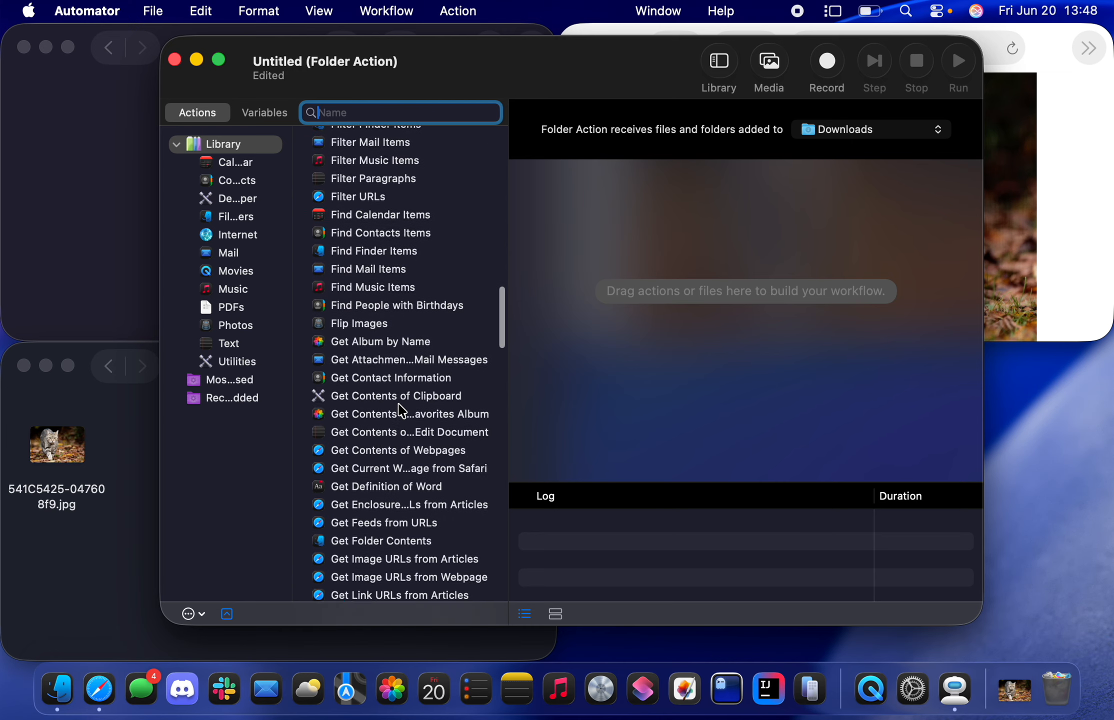
scroll(403, 411, "down", 15)
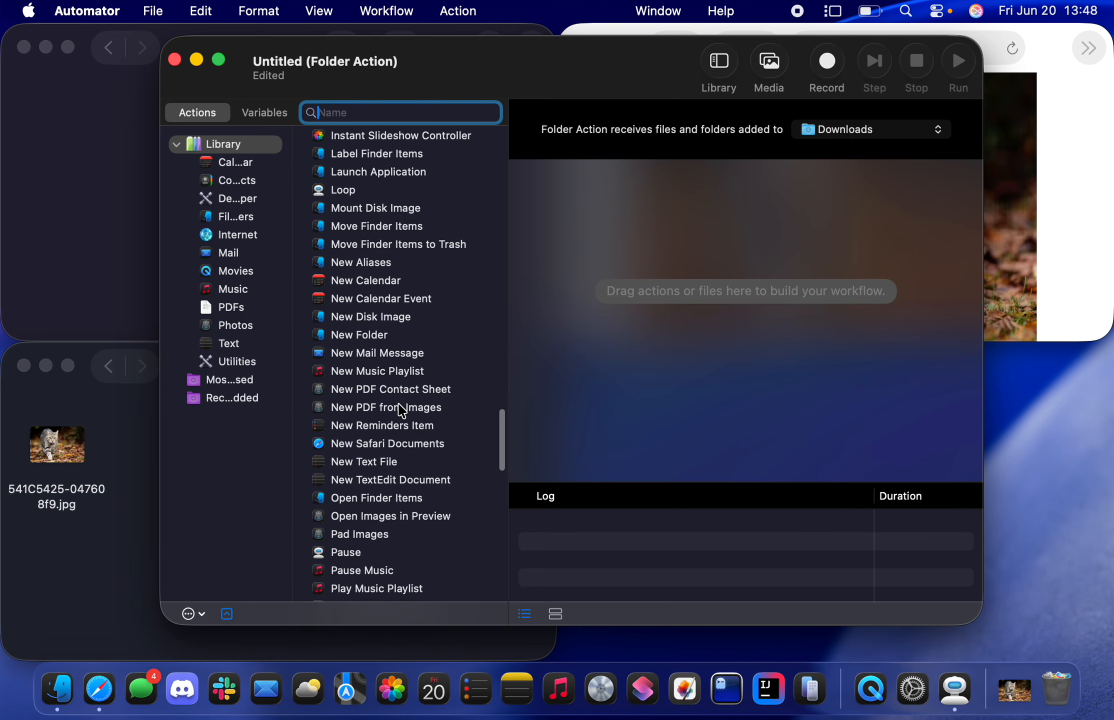
type("move")
left_click(375, 146)
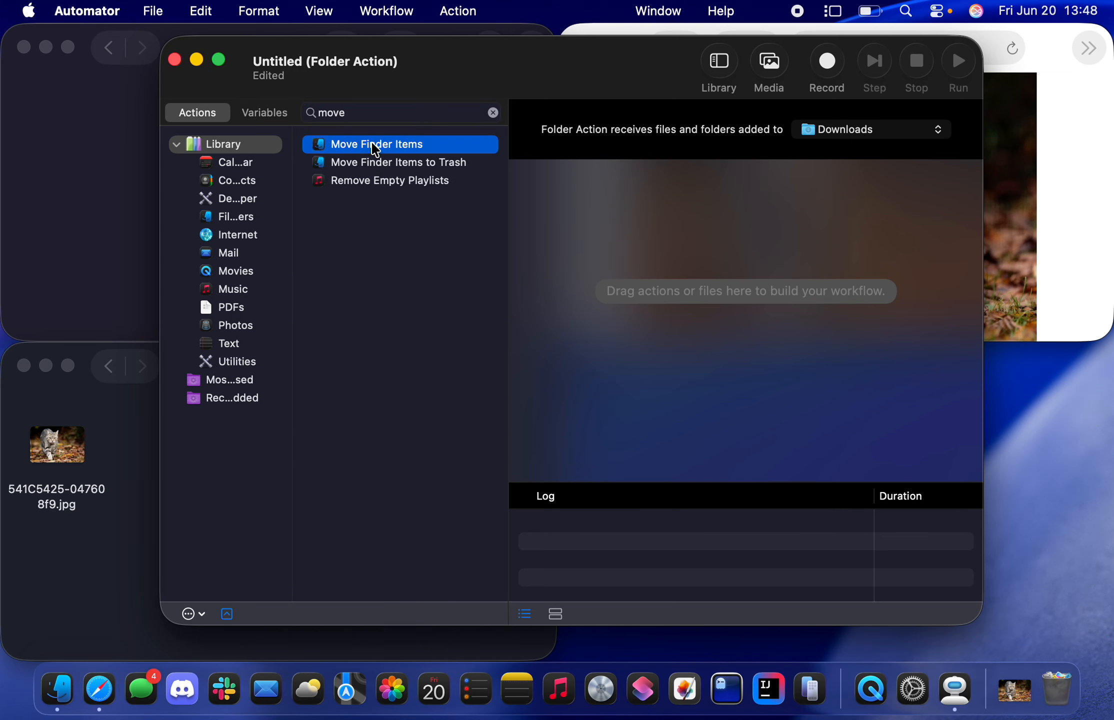
double_click(375, 146)
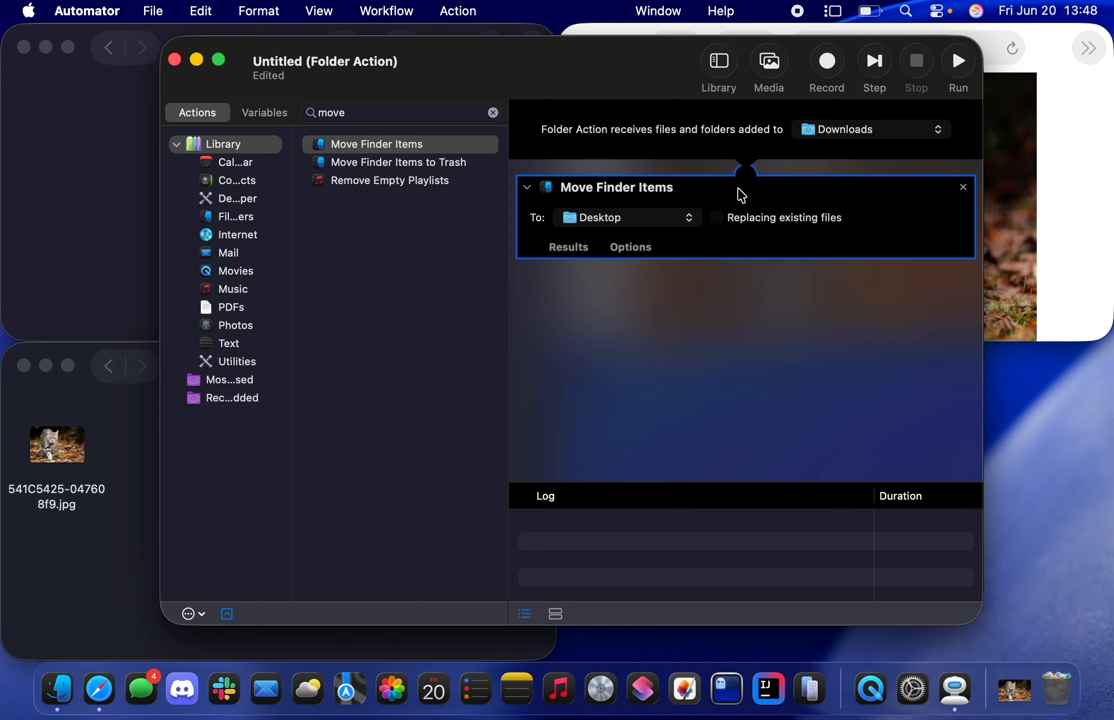
Step: Set the Move Finder Items destination to the Downloads (iCloud) folder
left_click(631, 223)
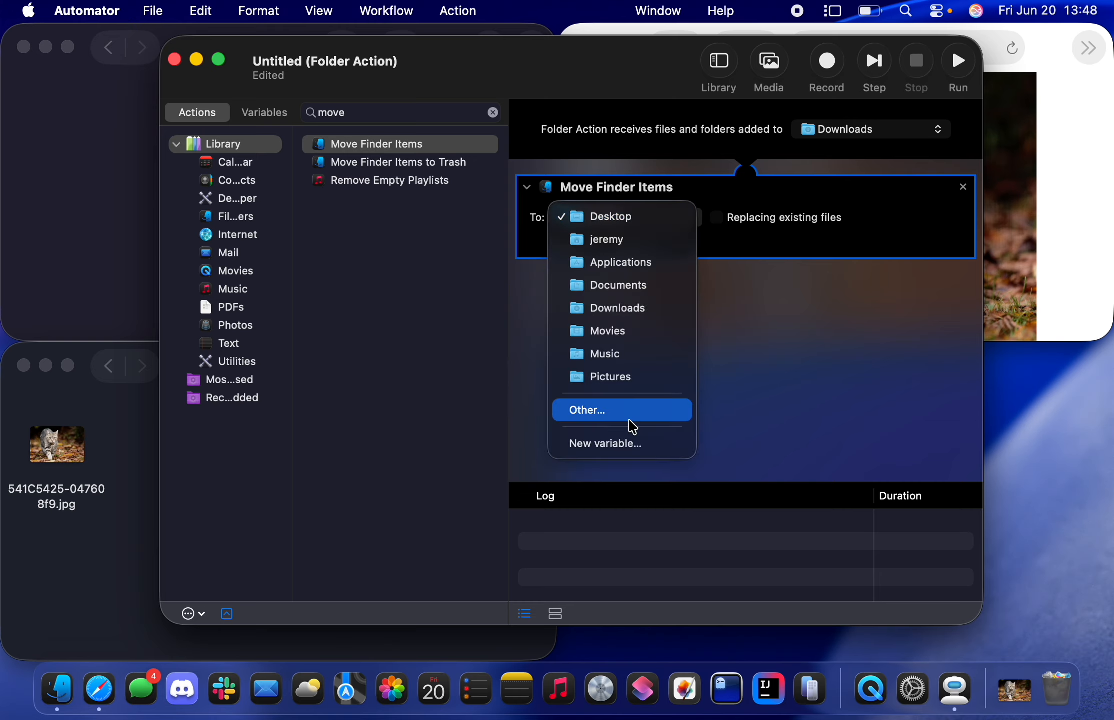
left_click(629, 420)
left_click(210, 389)
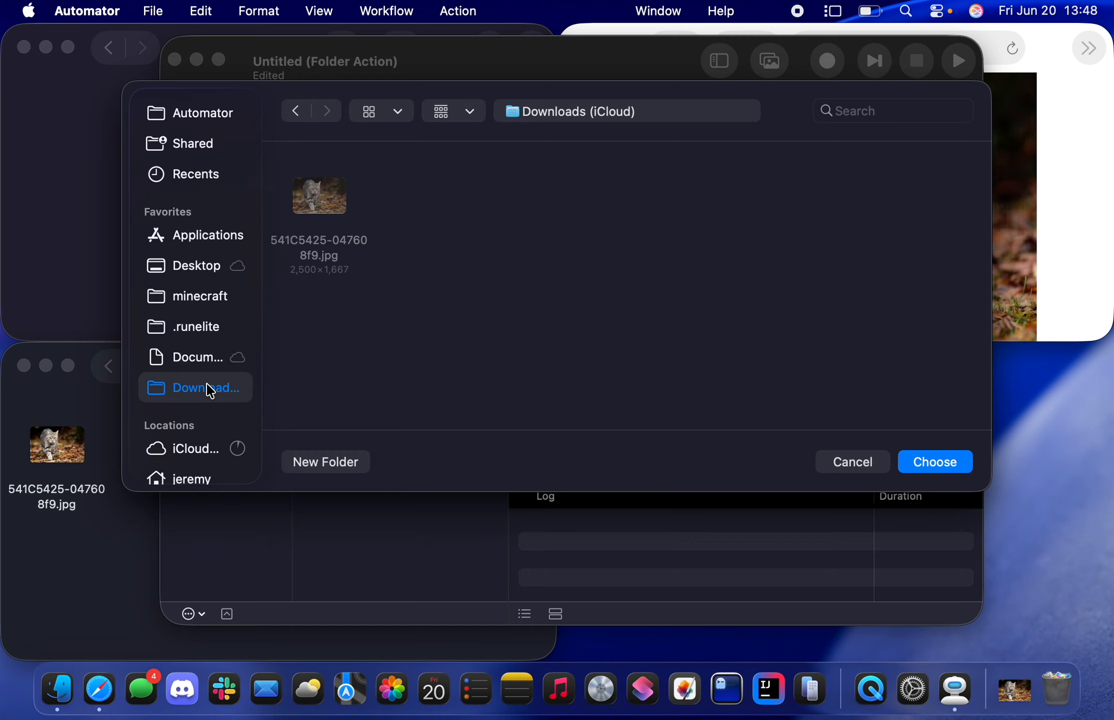
left_click(951, 465)
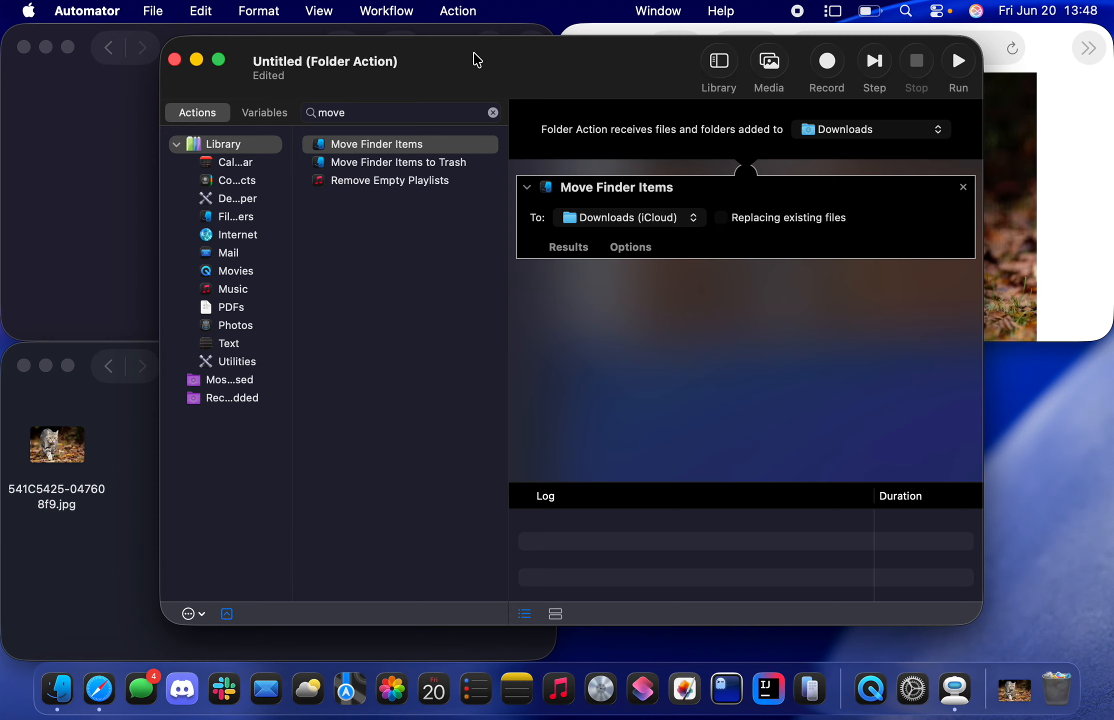
Step: Move the Automator window clear of the Finder windows and save the folder action as "Test"
left_click_drag(474, 48, 1113, 718)
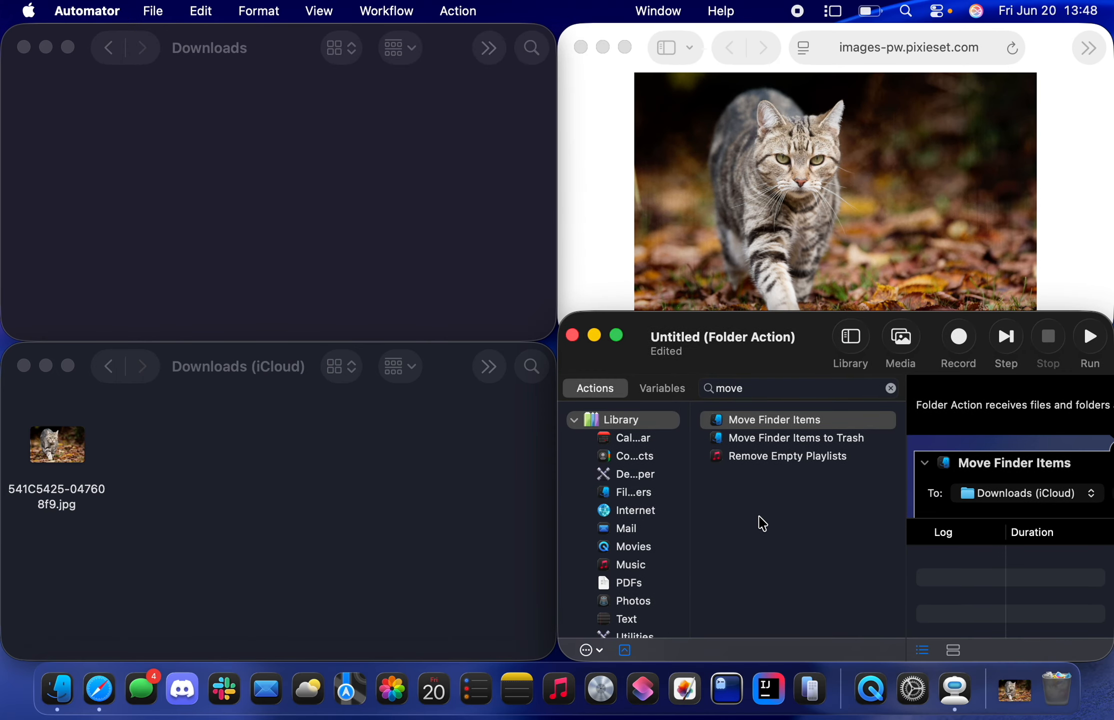
key("super+s")
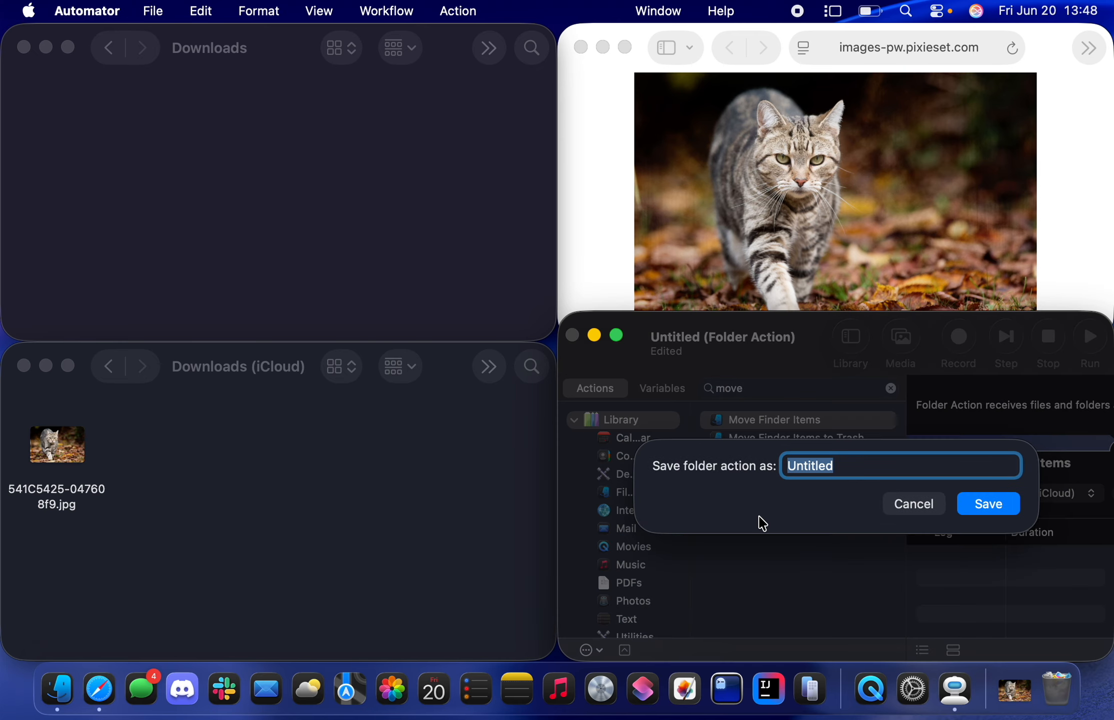
type("Test")
key("Return")
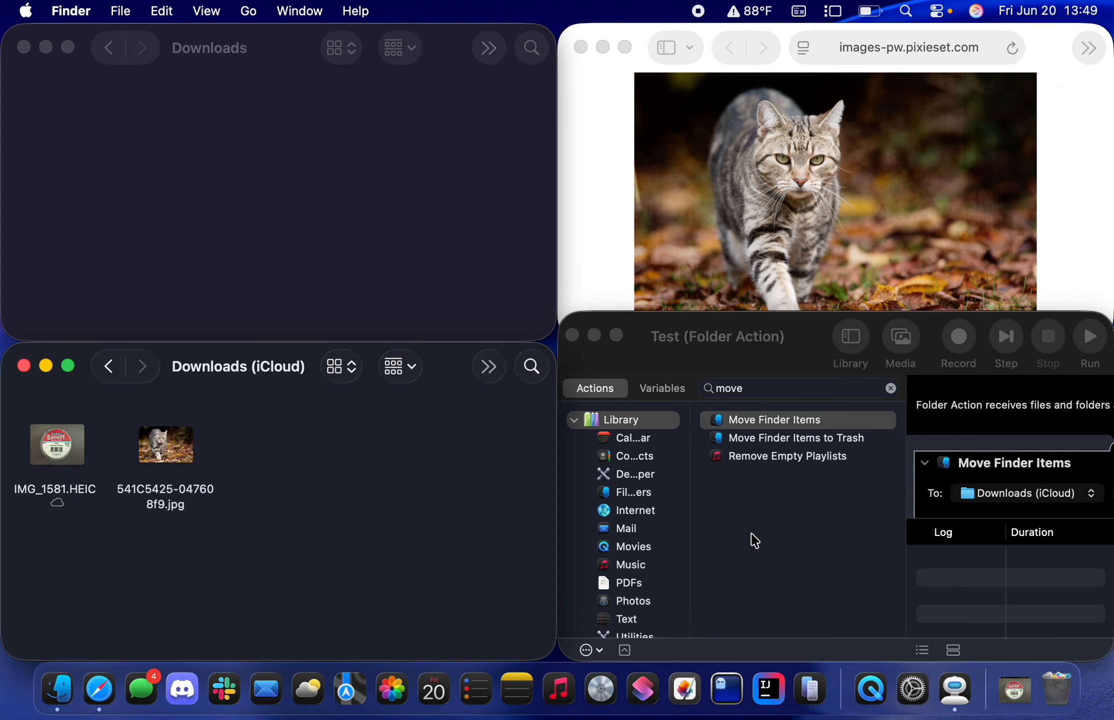
Step: Check where the AirDropped photo landed by comparing local Downloads, Downloads (iCloud) and the Downloads stack in the Dock
left_click(190, 164)
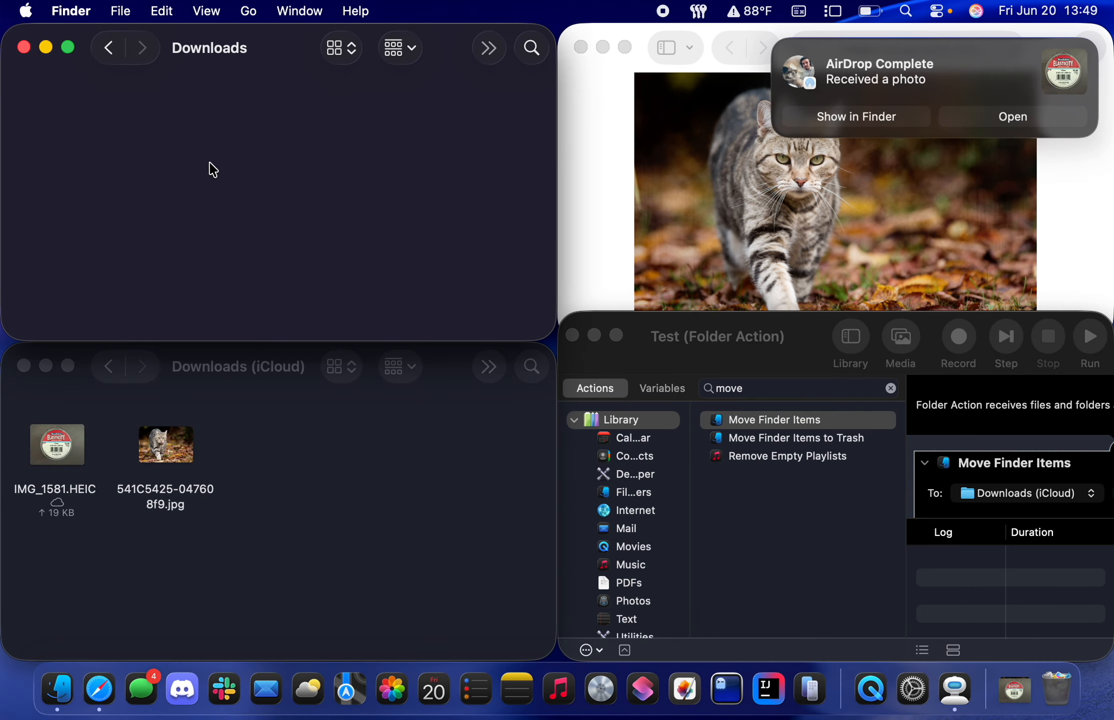
left_click_drag(214, 170, 31, 67)
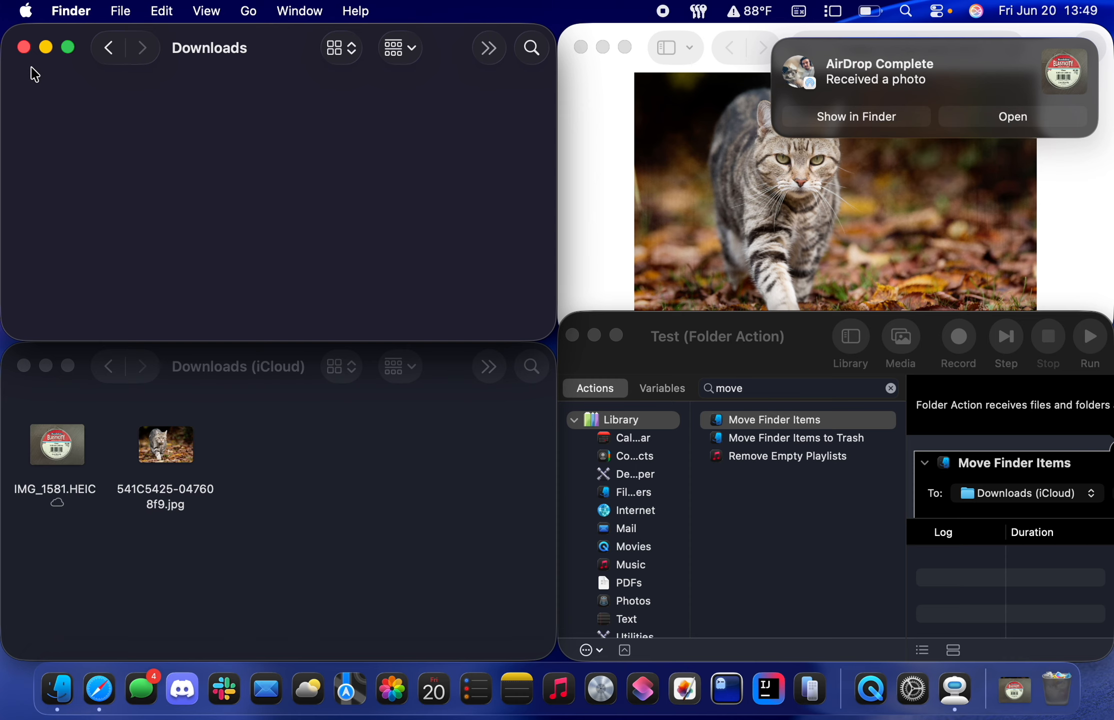
left_click(303, 561)
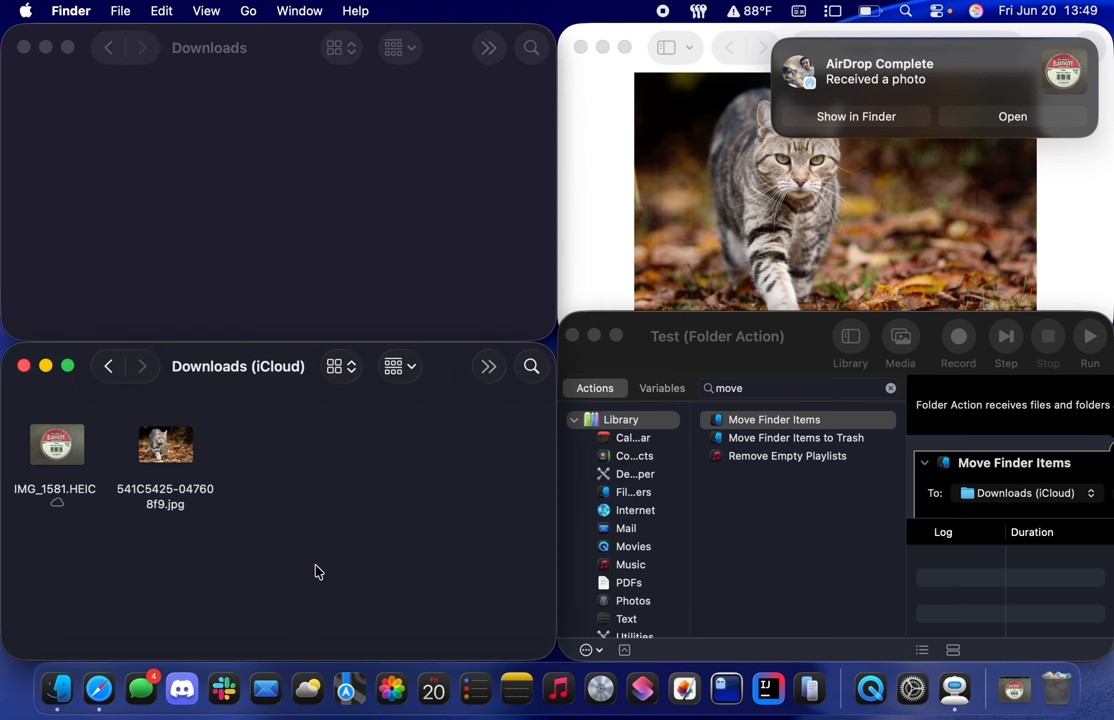
left_click(1027, 686)
left_click(1027, 695)
left_click(1026, 702)
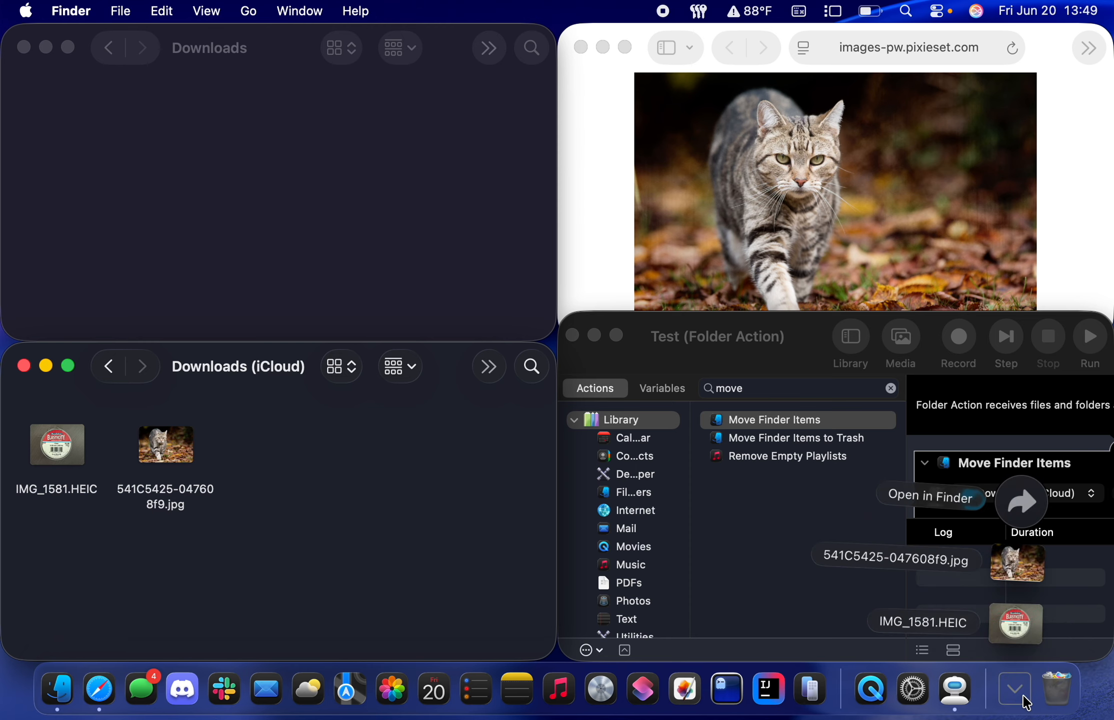
left_click(1026, 702)
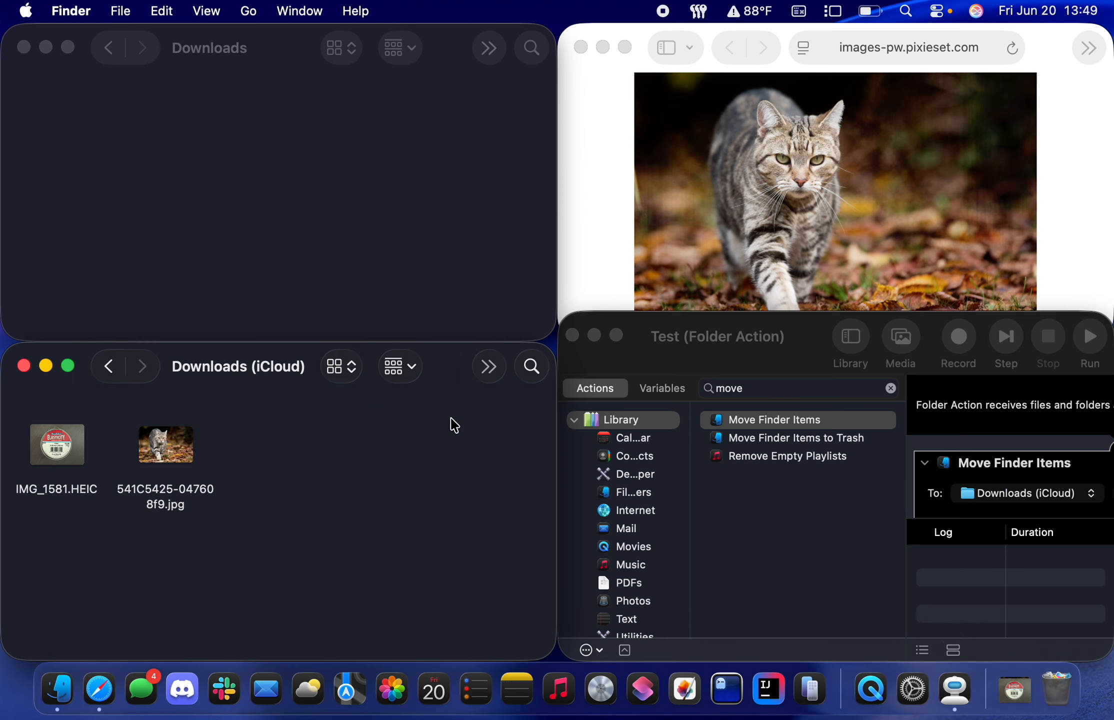
Step: Compare the local Downloads and Downloads (iCloud) folders for the AirDropped video IMG_1544.MOV
left_click_drag(725, 316, 748, 197)
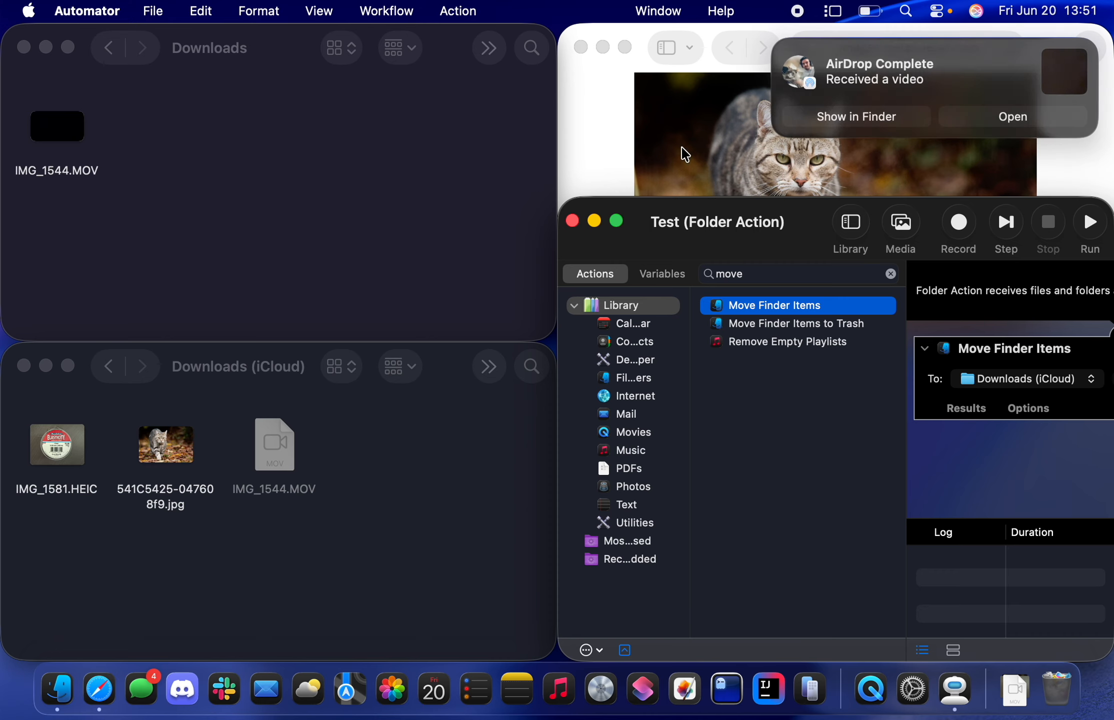
left_click(335, 233)
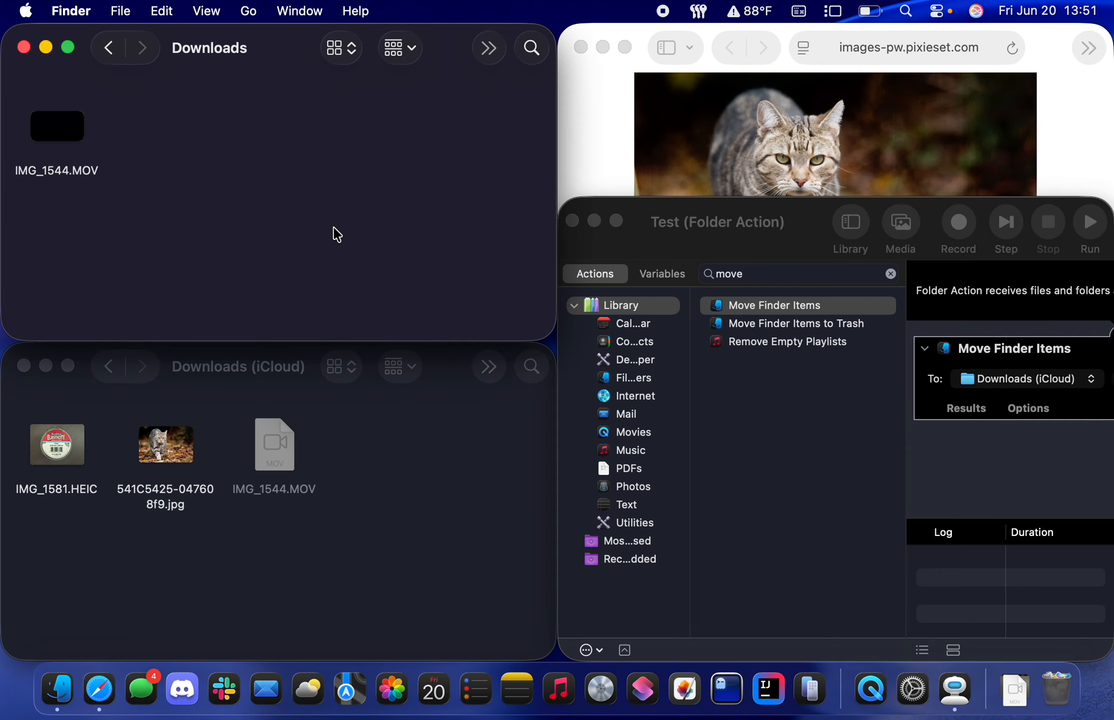
left_click(379, 452)
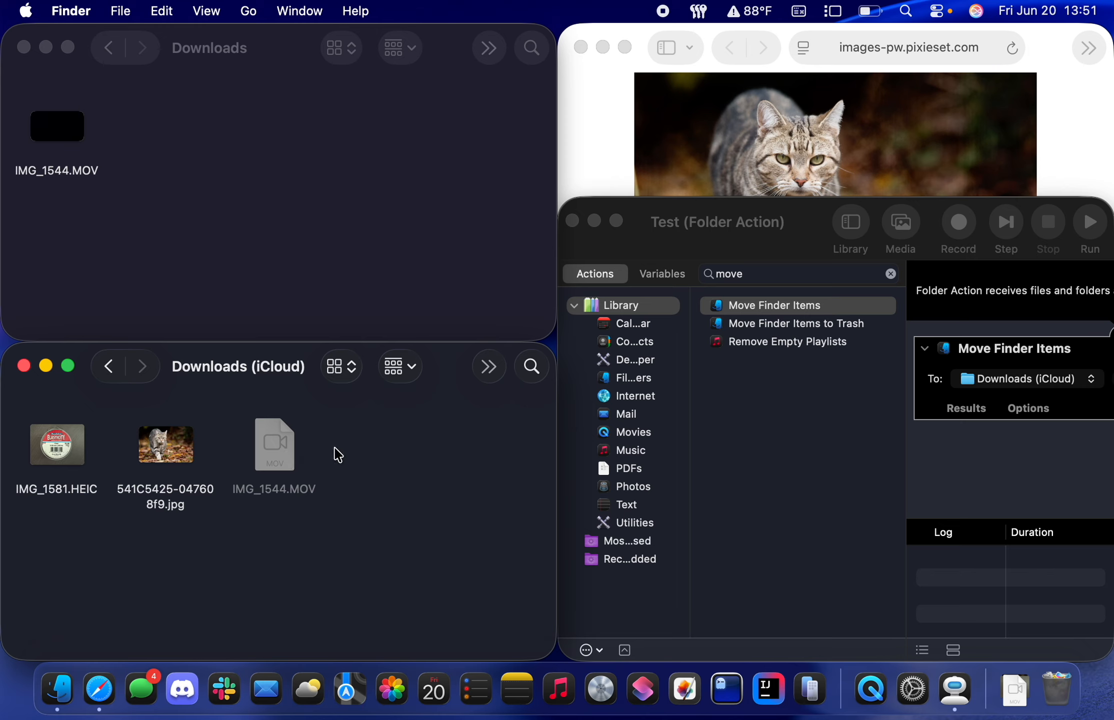
left_click(233, 208)
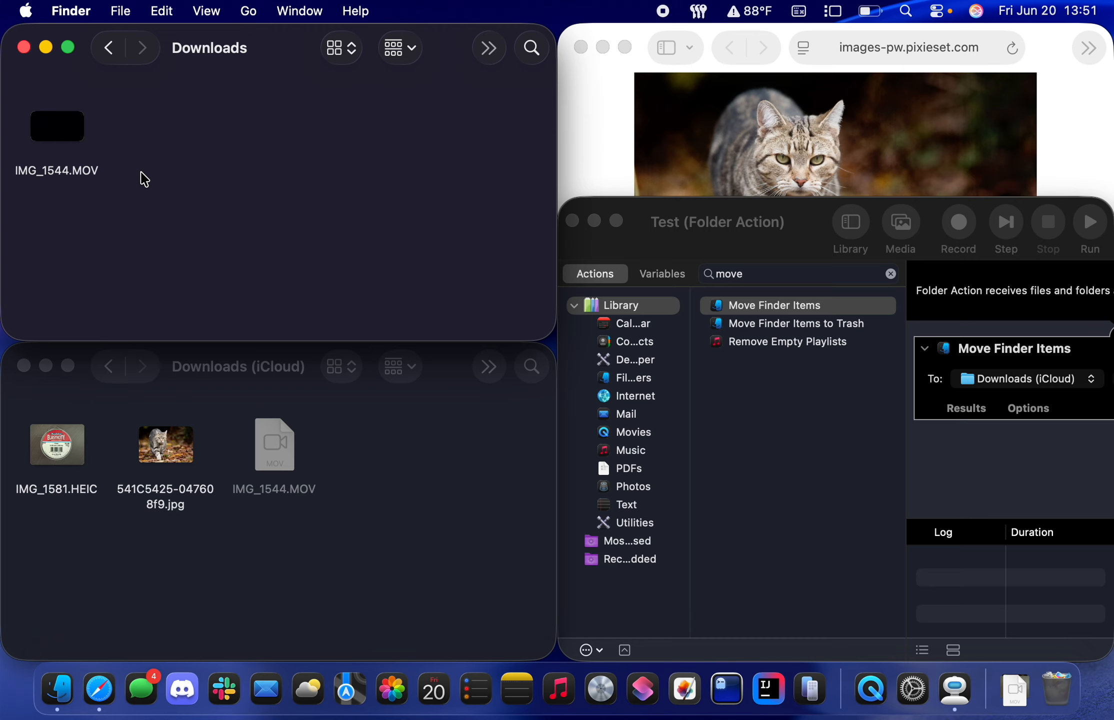
Step: Remove IMG_1544.MOV from the local Downloads and Downloads (iCloud) folders, continuing even though the item is in use
left_click_drag(162, 188, 83, 128)
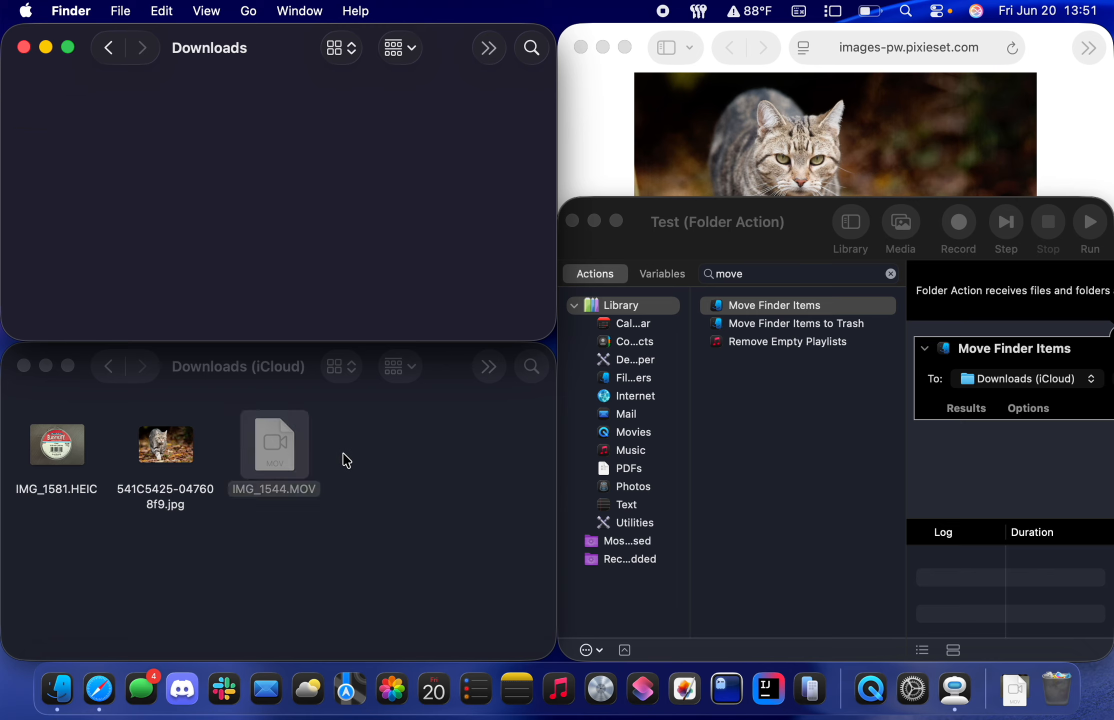
left_click(282, 447)
key("super+BackSpace")
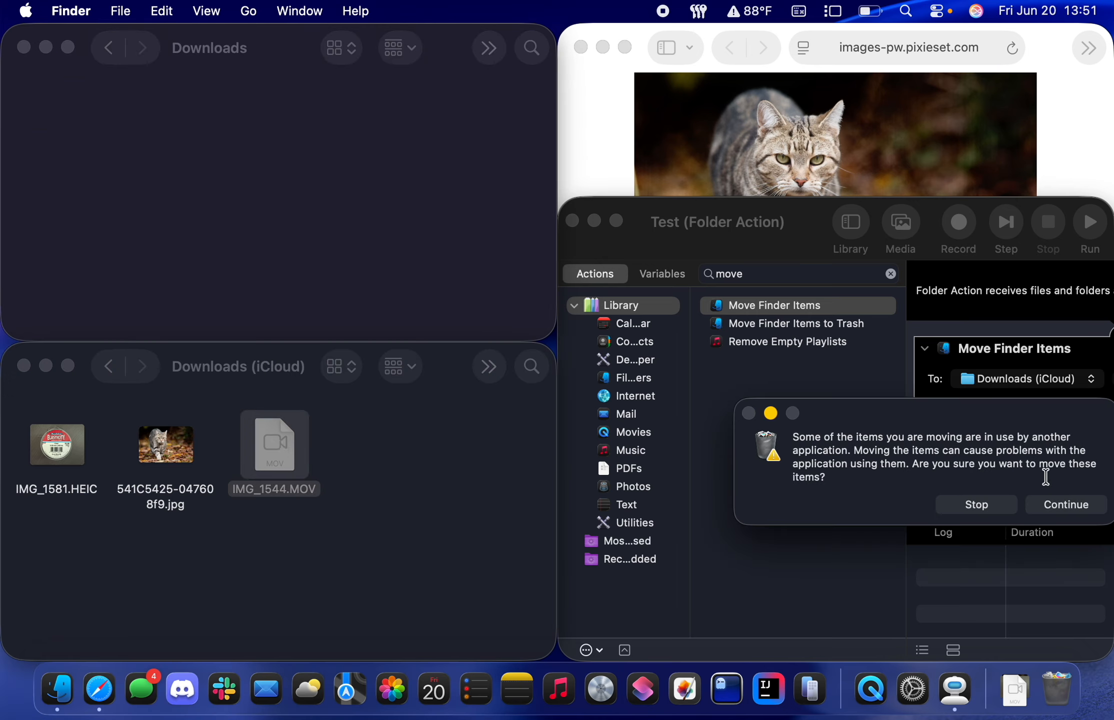
left_click(1062, 509)
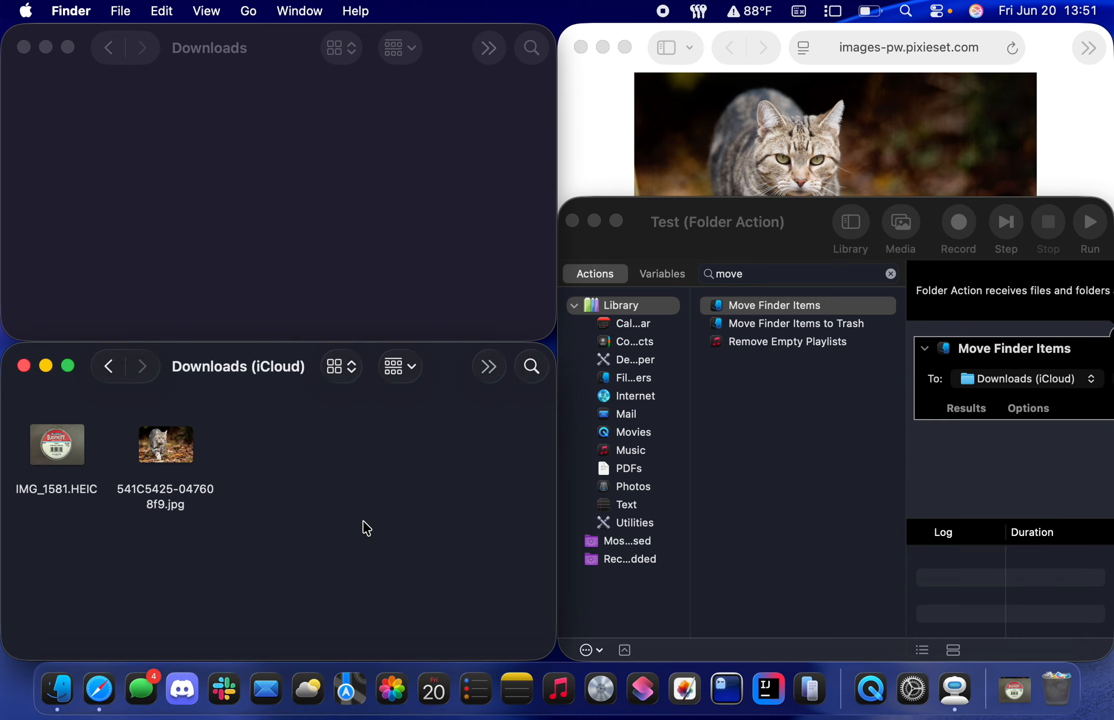
Step: Switch back to Automator and enlarge the Test folder action window to fill the screen
left_click(713, 210)
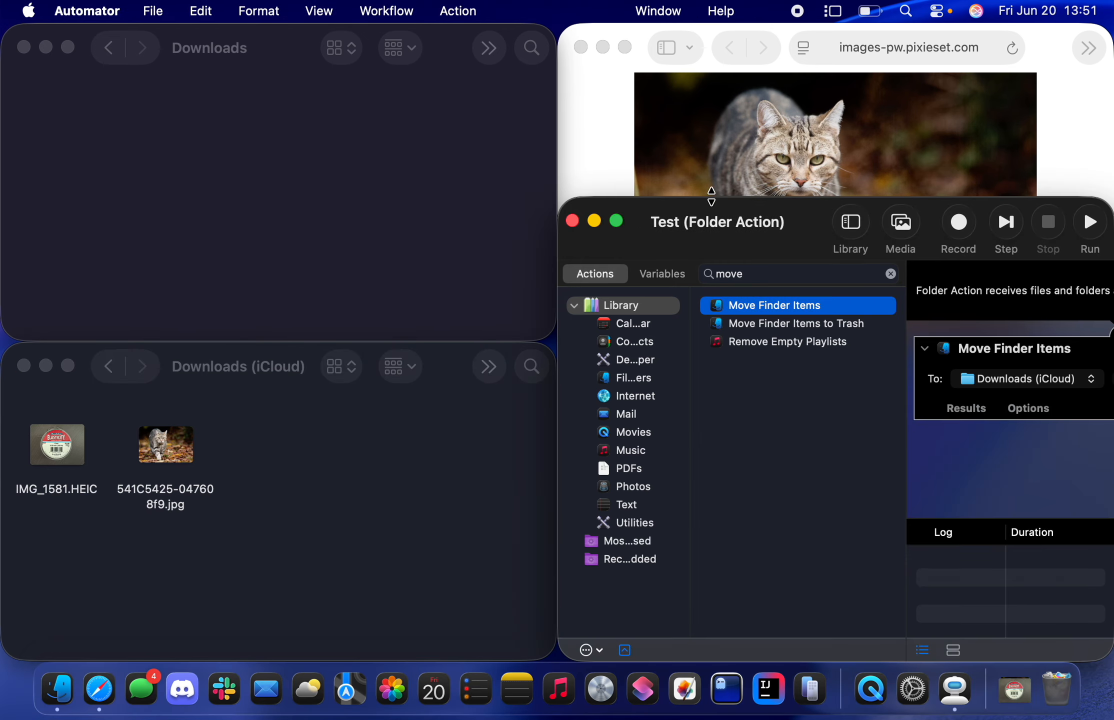
double_click(711, 196)
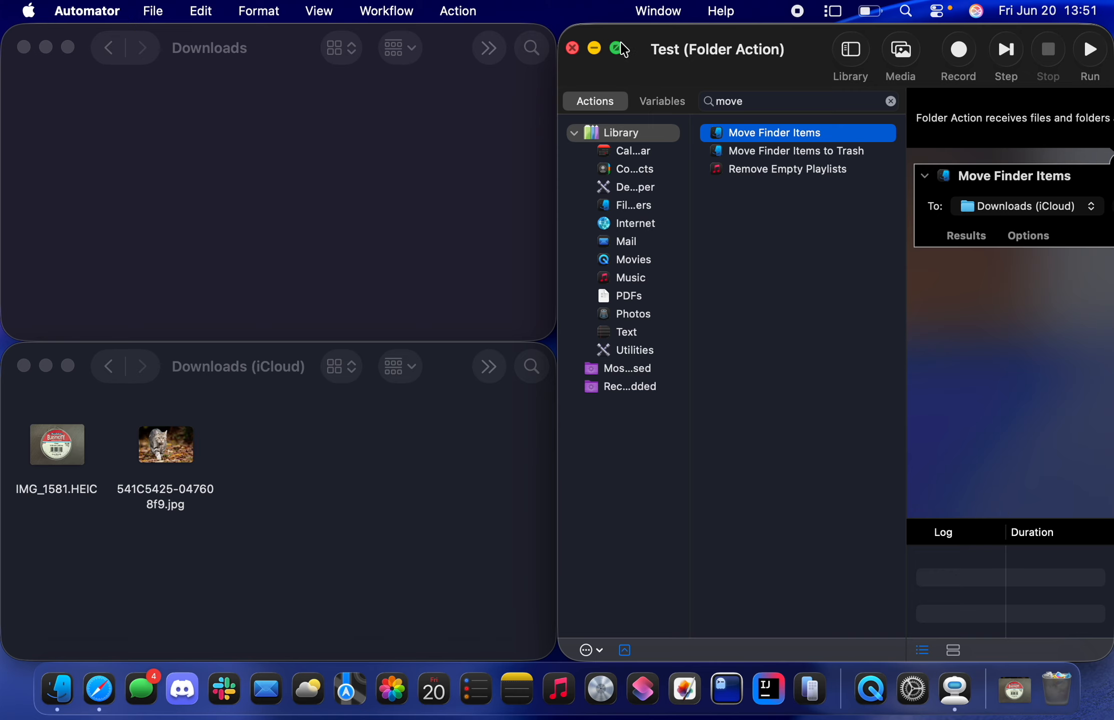
mouse_move(621, 53)
double_click(600, 87)
left_click(622, 322)
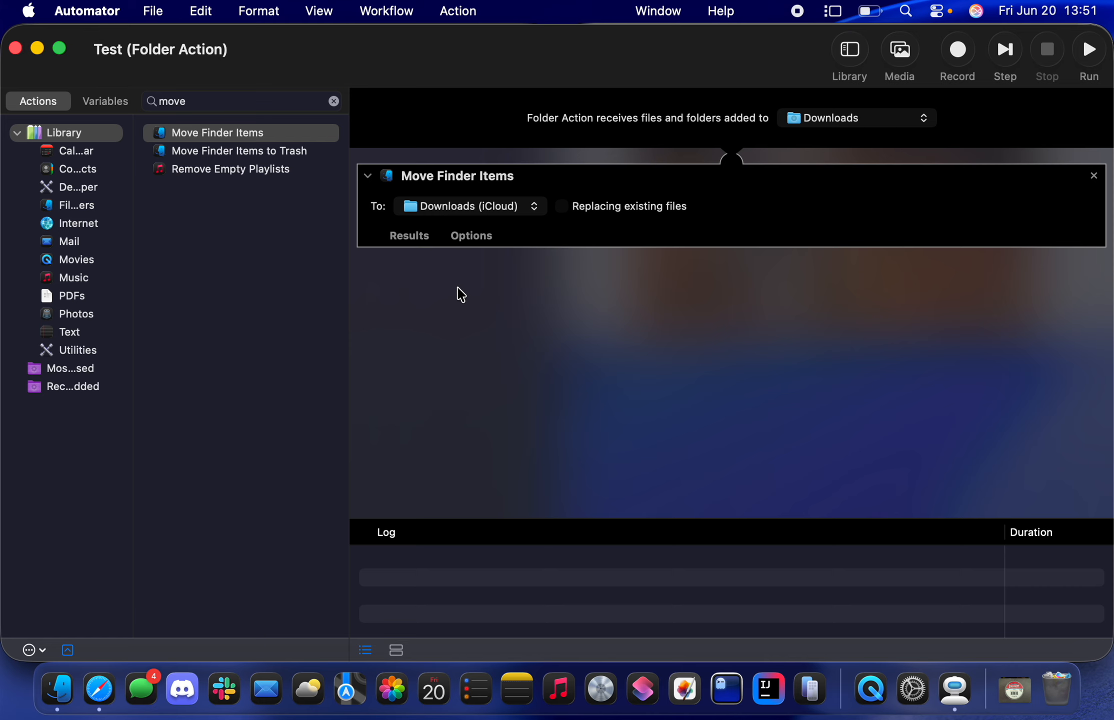
Step: Find the Run AppleScript action by searching for "apple" and insert it above Move Finder Items in the workflow
left_click(333, 101)
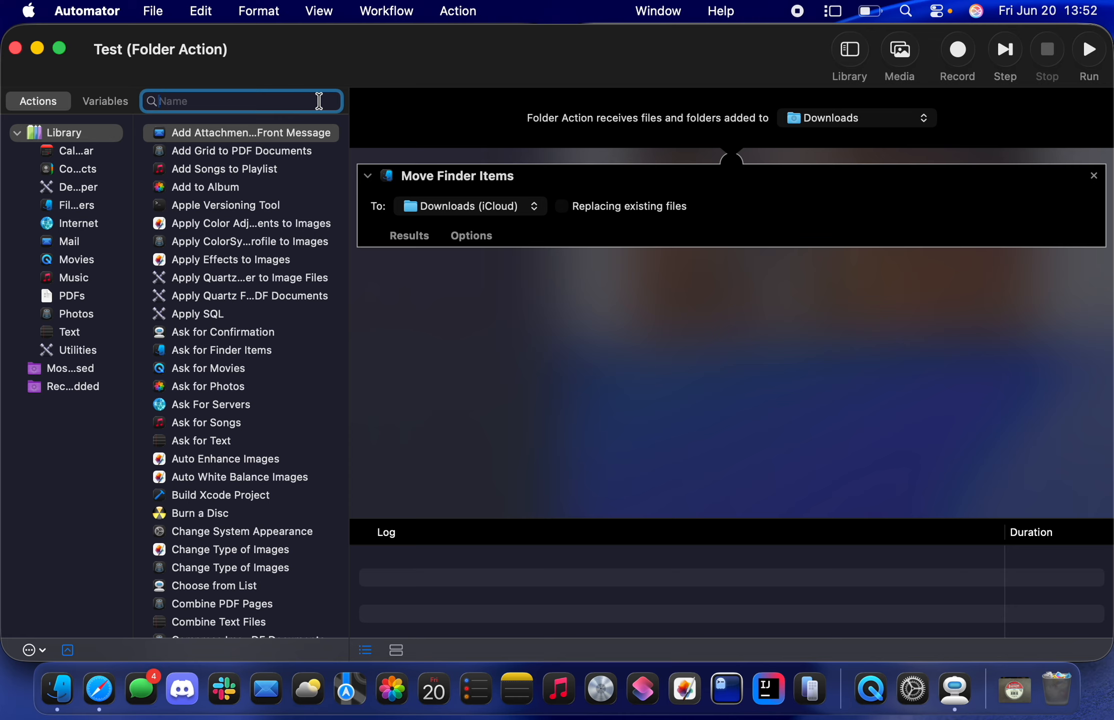
type("apple")
left_click_drag(248, 153, 546, 174)
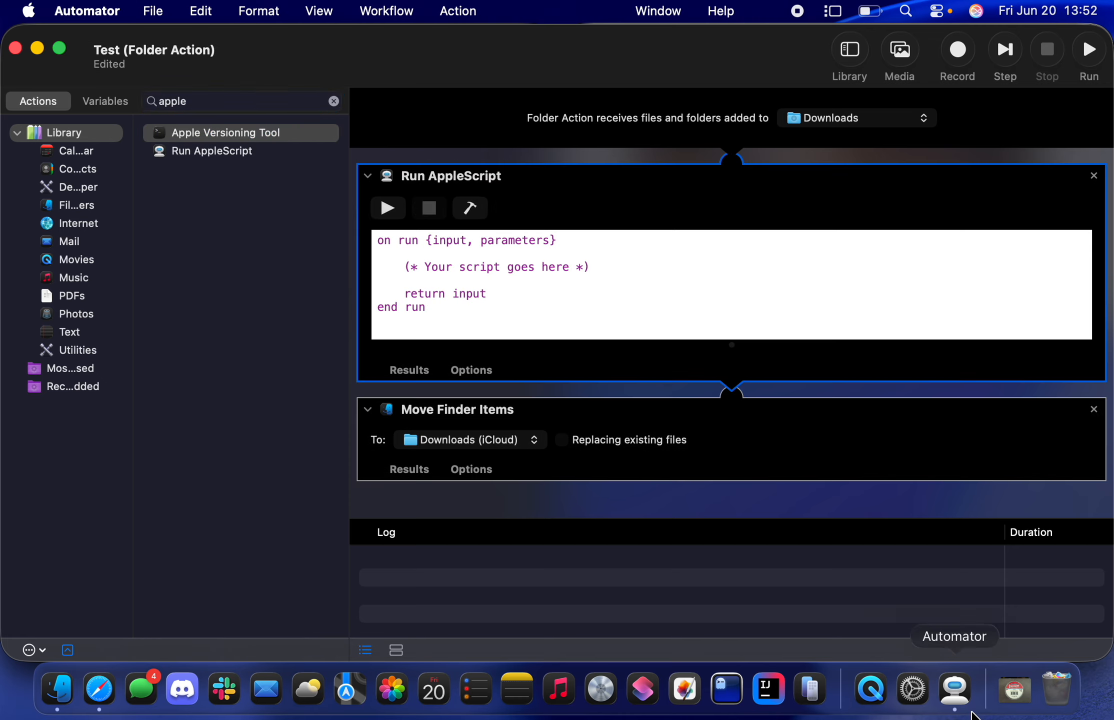
Step: Replace the AppleScript with a compiled loop over these_items using "repeat until size of (info for f) > 0", "delay 1" and "return these_items", and enlarge its editor
left_click(534, 305)
key("super+a")
type("on run {these_items, _}     repeat with f in these_items         repeat until size of (info for f) > 0             delay 1         end repeat     end repeat     return these_items end run")
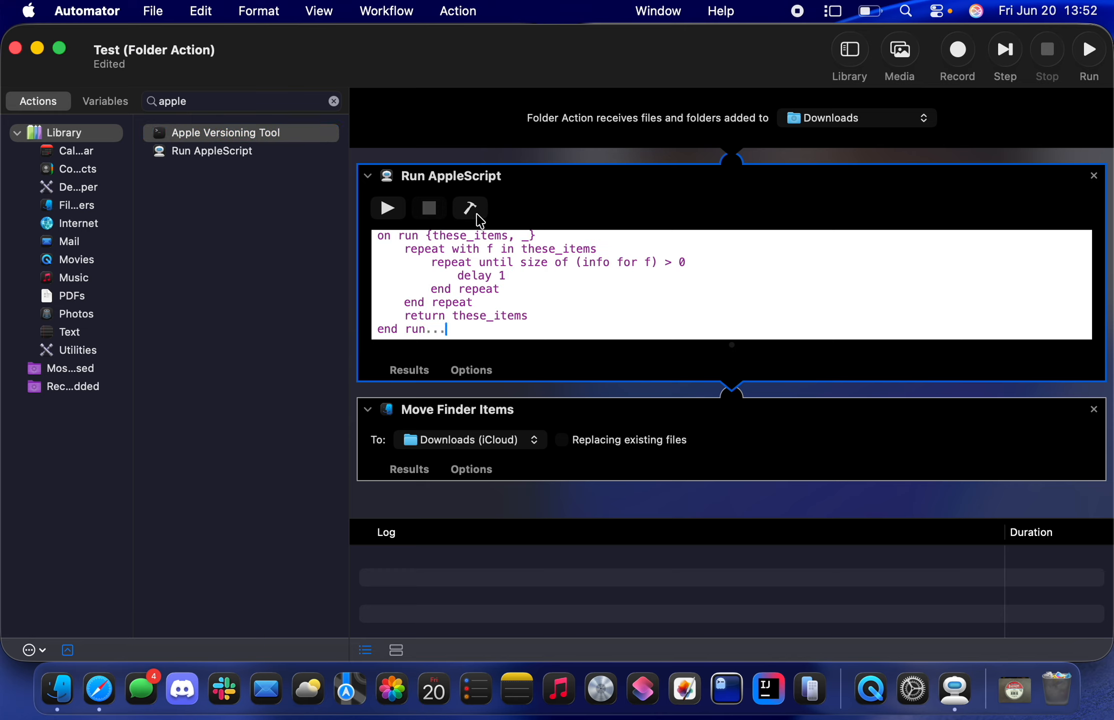
left_click(473, 207)
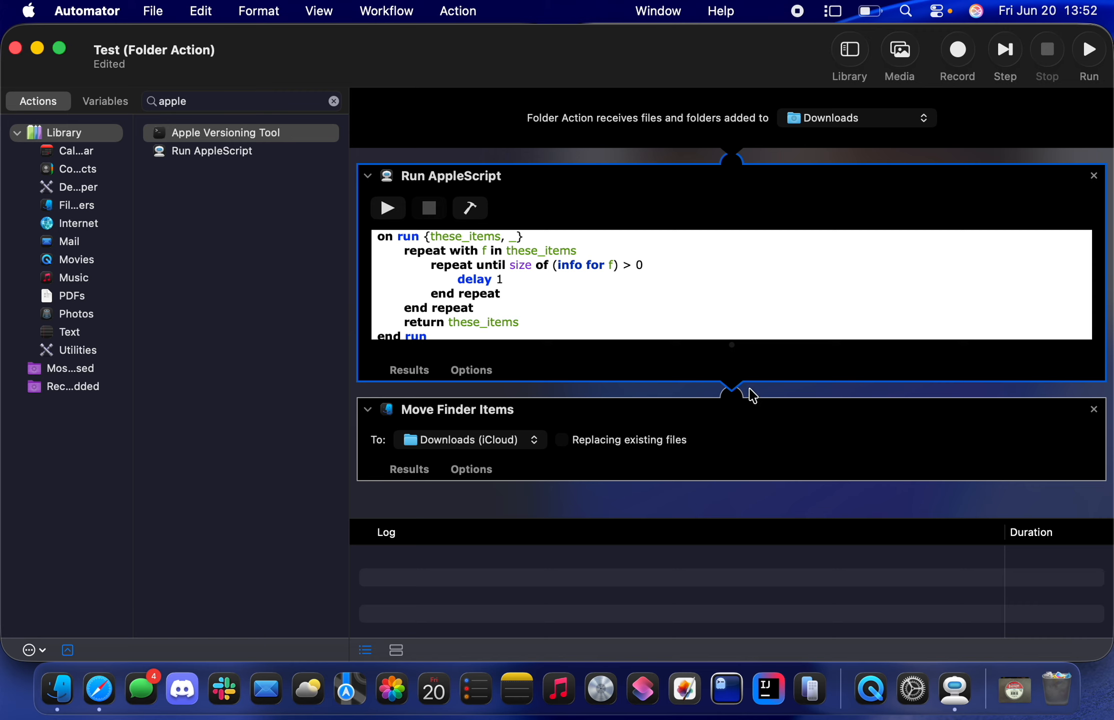
left_click_drag(756, 381, 756, 412)
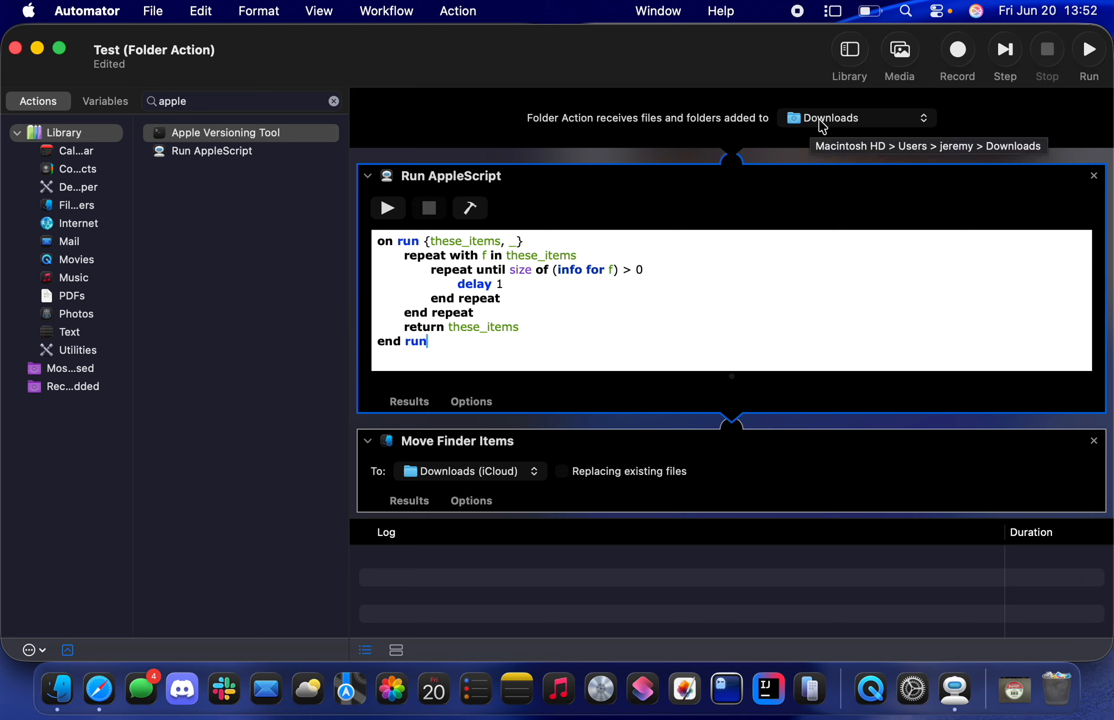
Step: Examine the AppleScript's loop over the incoming files, its file-size condition, the 1-second delay and the returned items
double_click(457, 256)
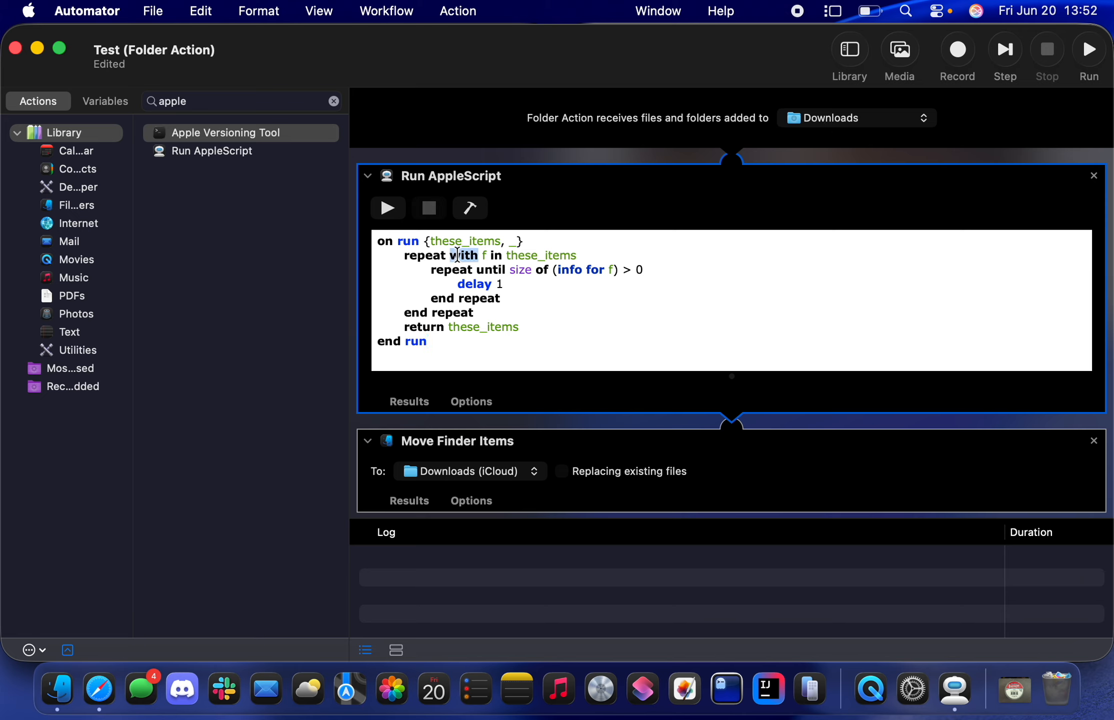
left_click_drag(457, 256, 462, 328)
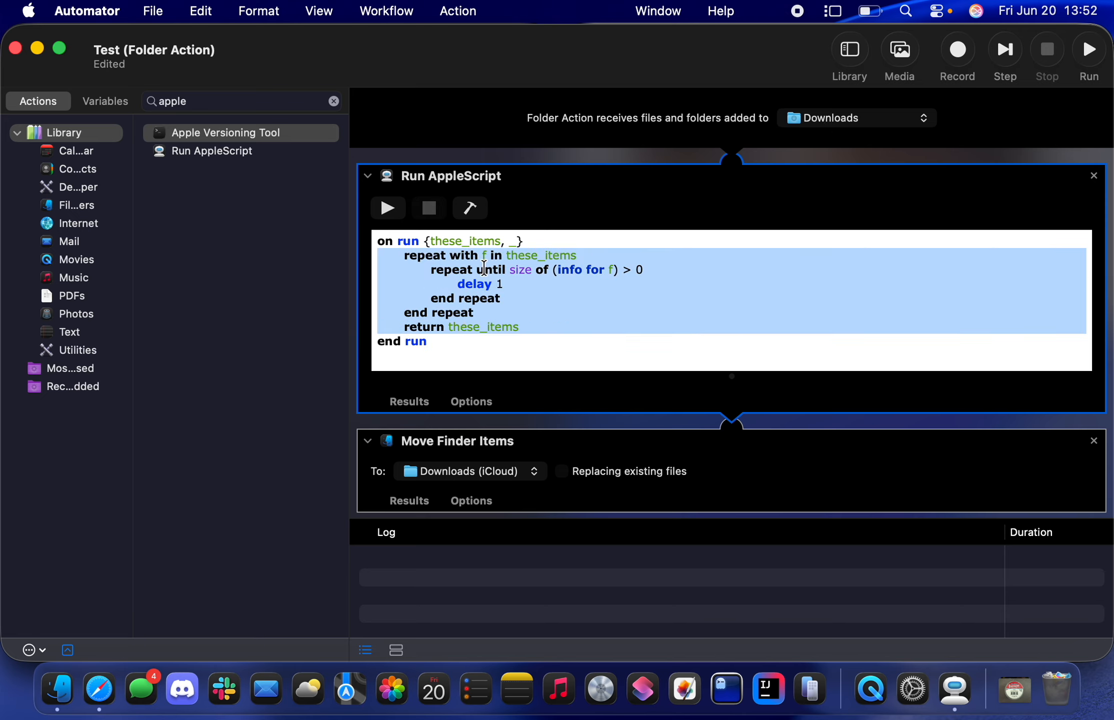
left_click_drag(484, 268, 508, 286)
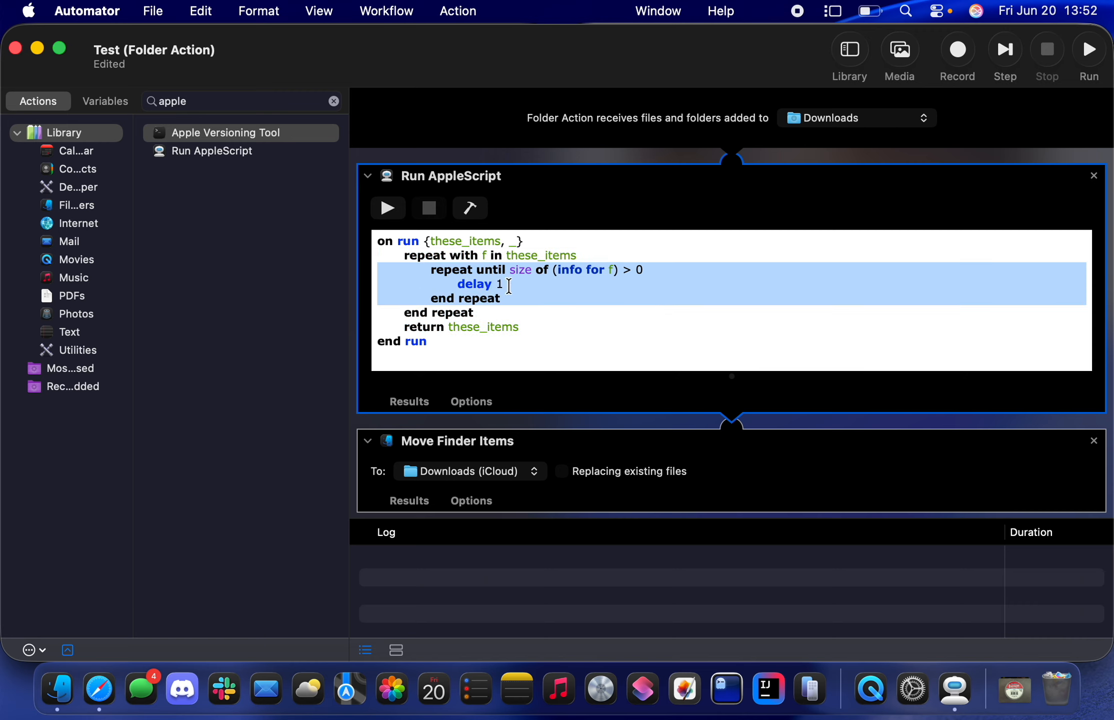
left_click(505, 283)
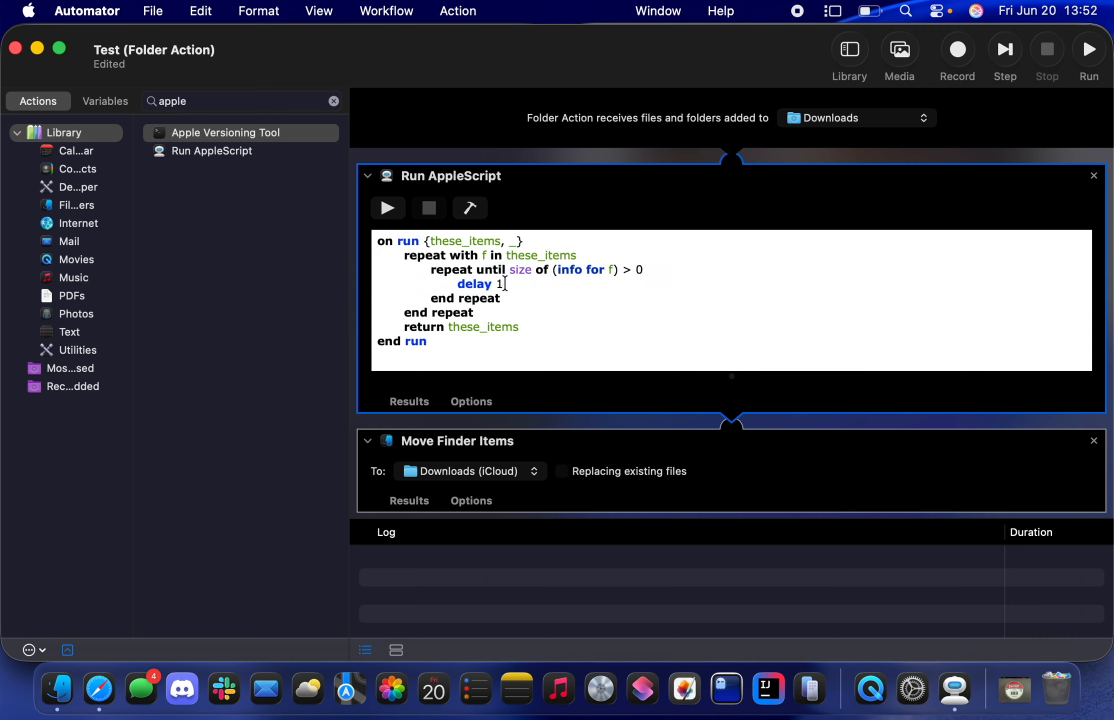
triple_click(505, 283)
left_click_drag(519, 271, 657, 265)
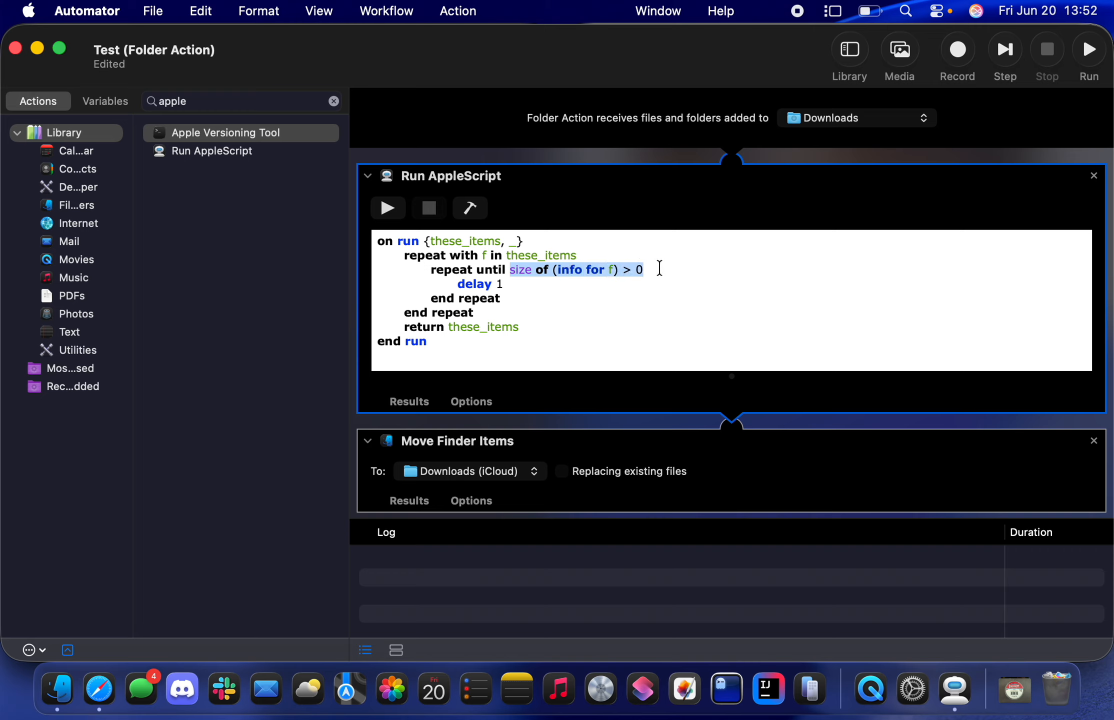
left_click(659, 269)
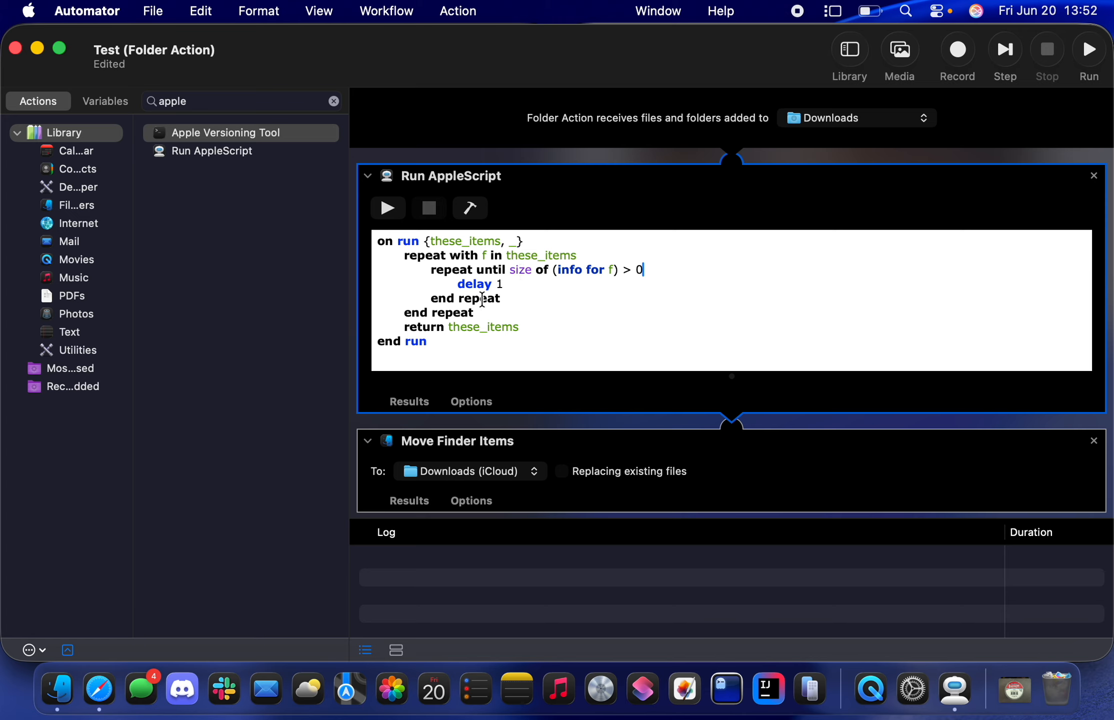
triple_click(462, 258)
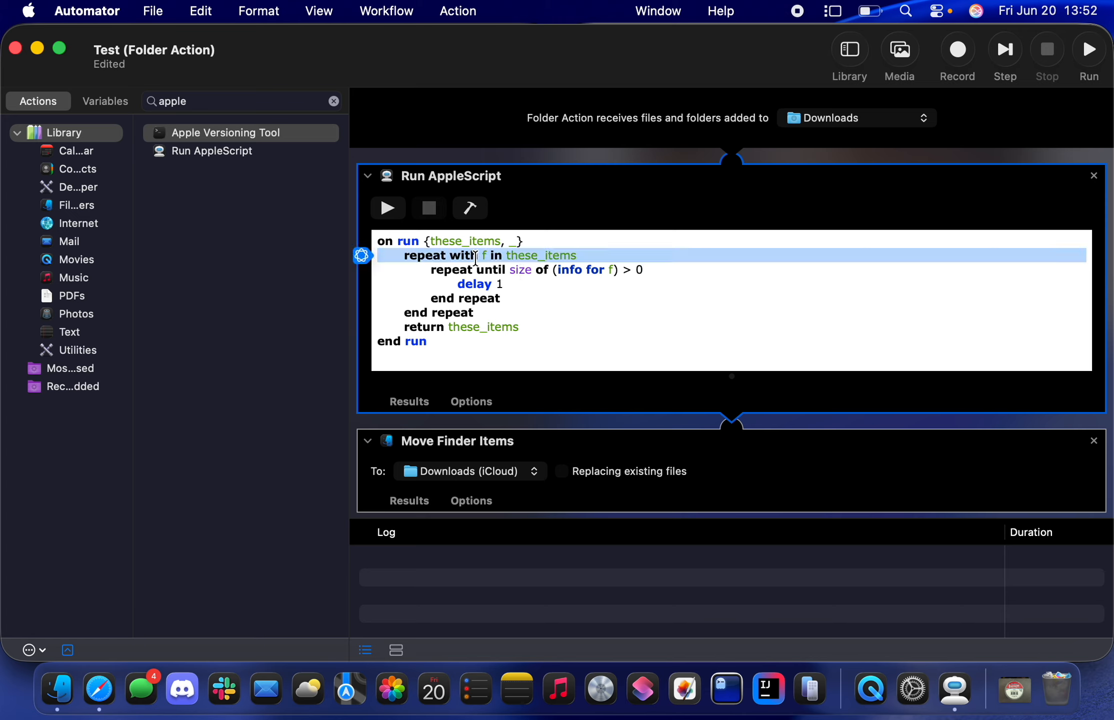
triple_click(472, 257)
triple_click(483, 256)
left_click_drag(483, 257, 484, 309)
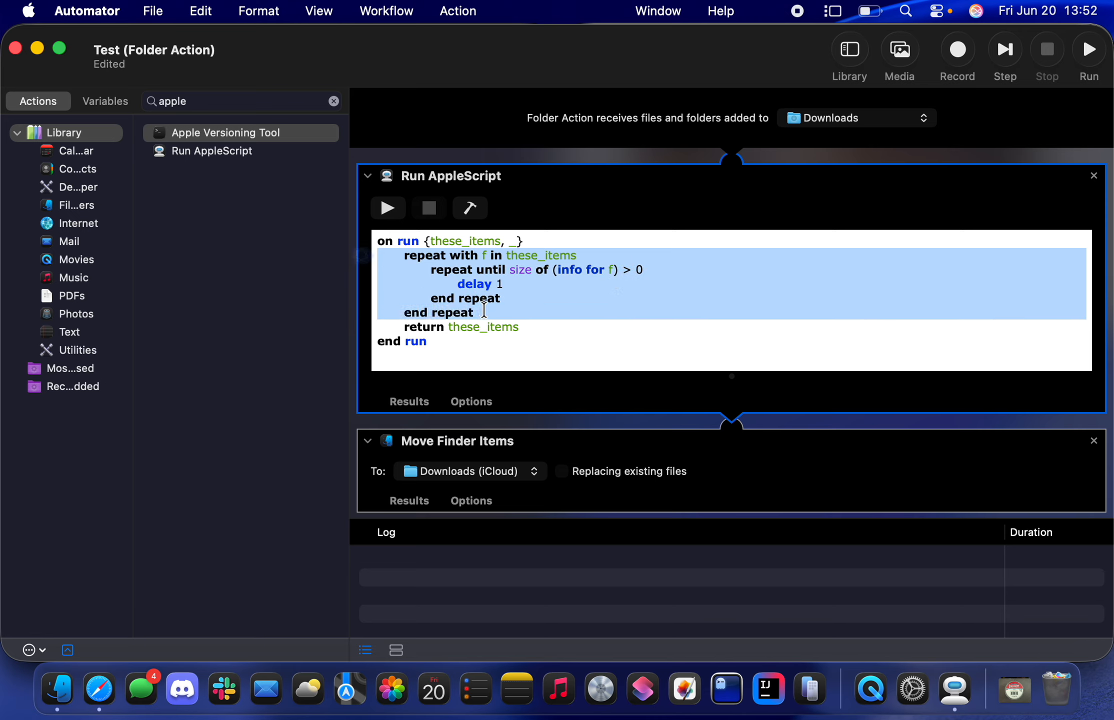
triple_click(487, 328)
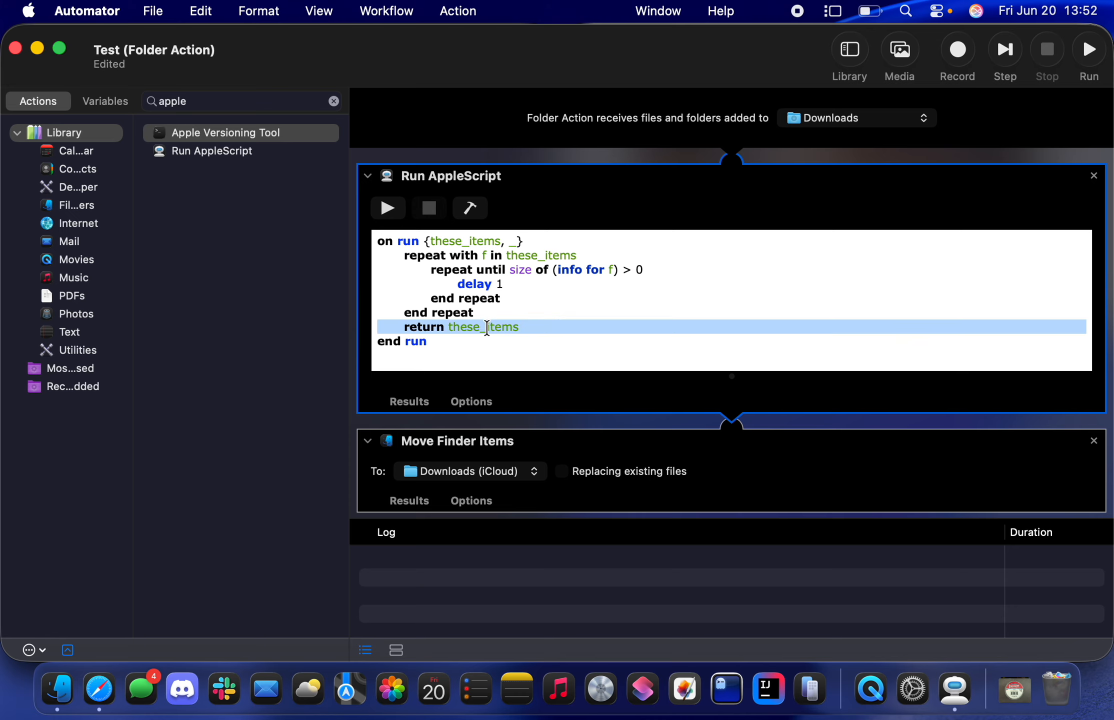
left_click(517, 344)
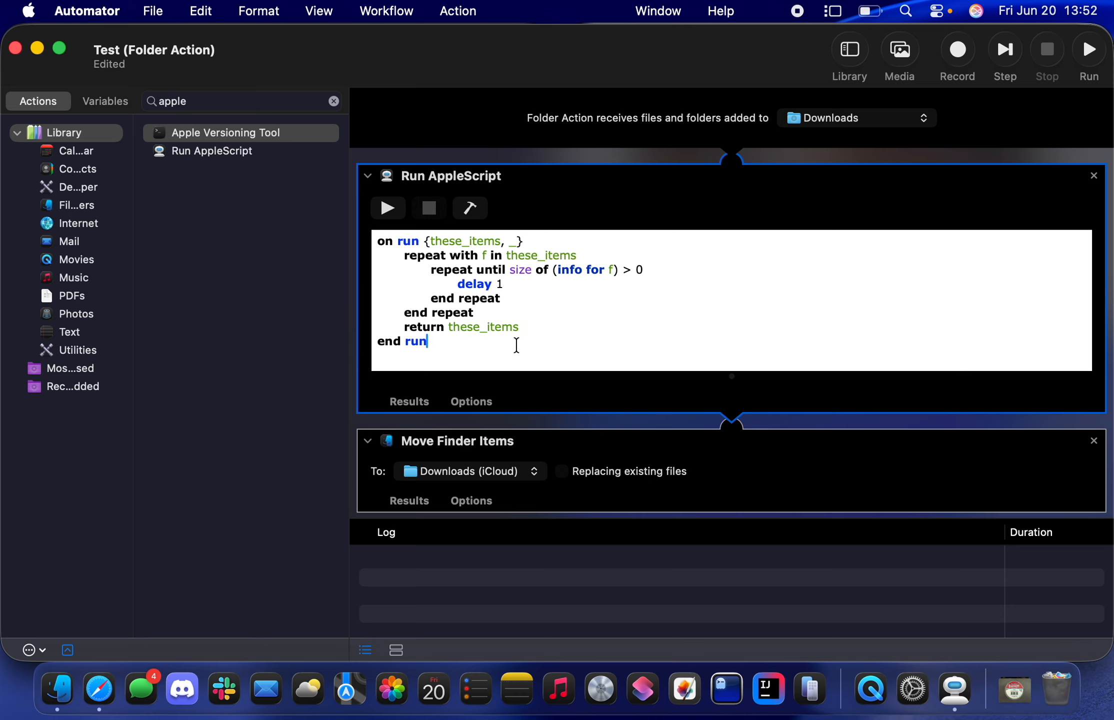
Step: Review the Move Finder Items action that follows the script and save the updated Test folder action
left_click(722, 449)
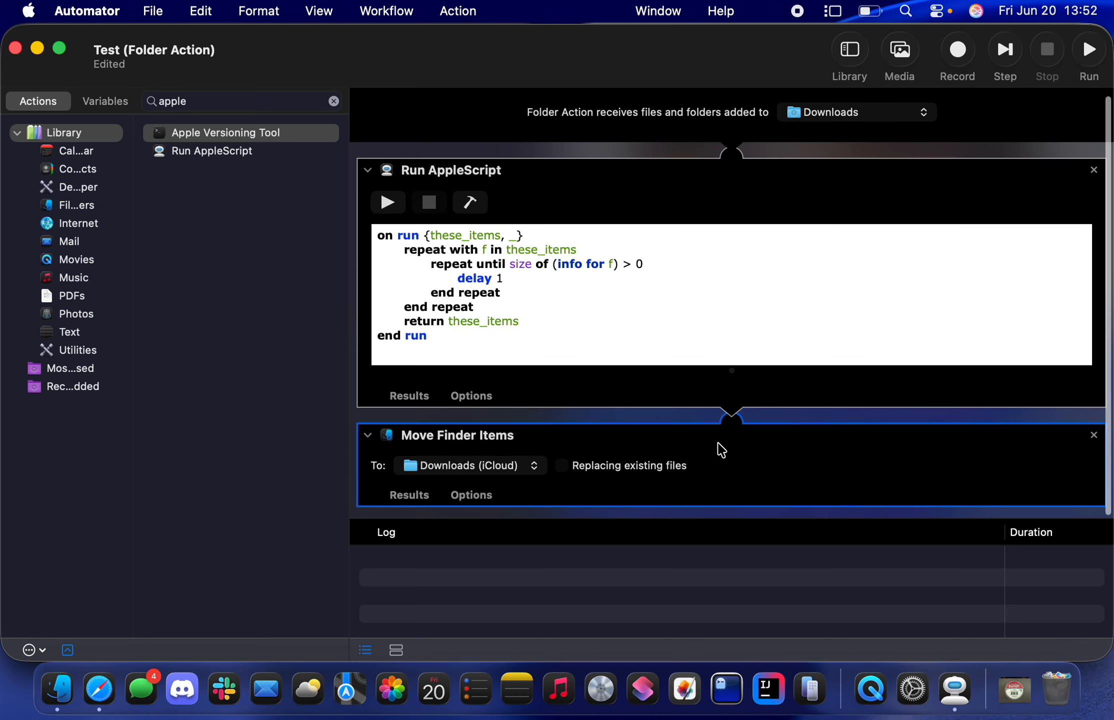
left_click(628, 422)
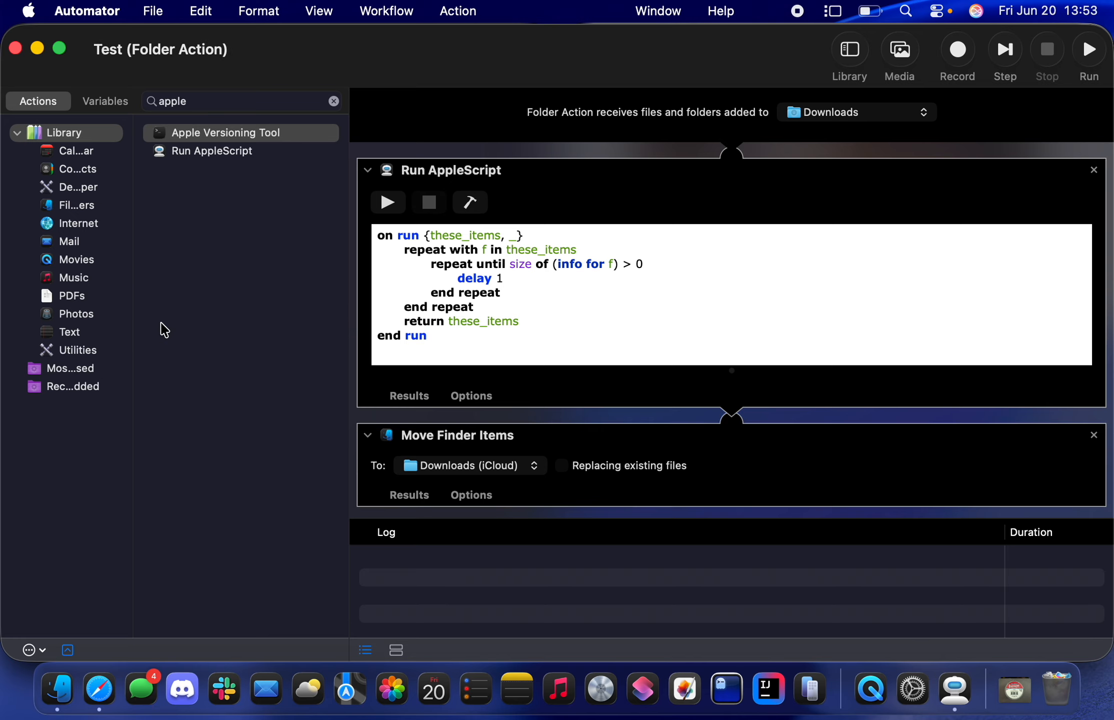
Step: Narrow the Test workflow window to uncover both Downloads folders and check where an AirDropped video ends up
left_click_drag(2, 525, 880, 414)
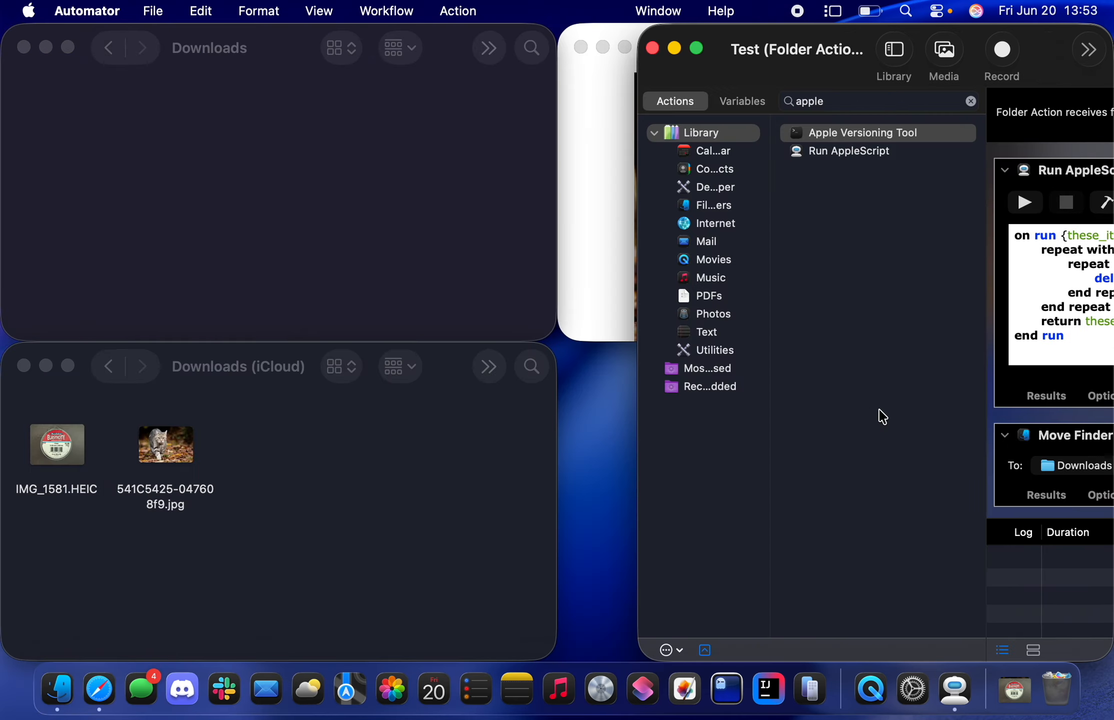
left_click_drag(632, 287, 559, 289)
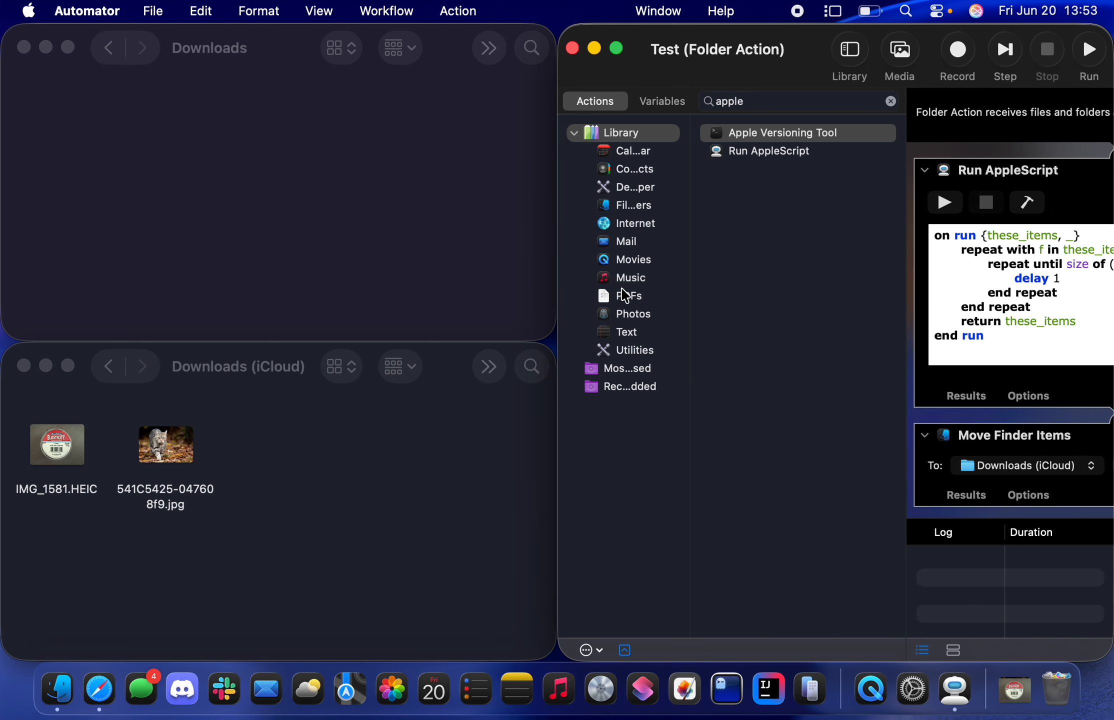
left_click(245, 527)
left_click(340, 180)
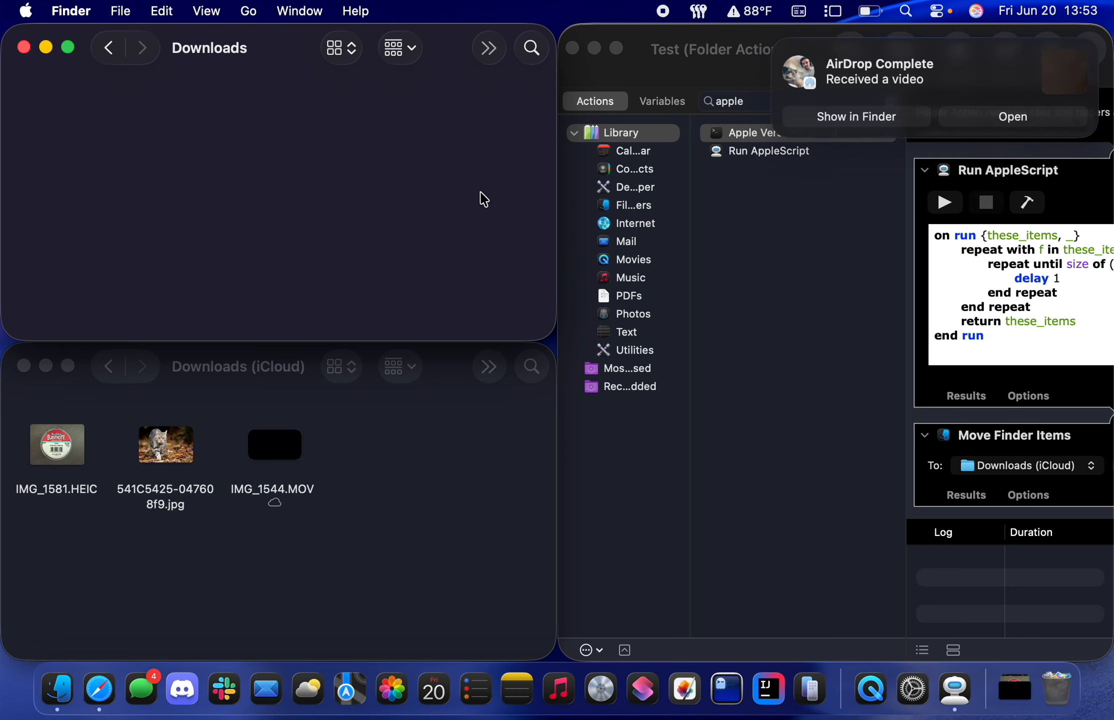
left_click(435, 459)
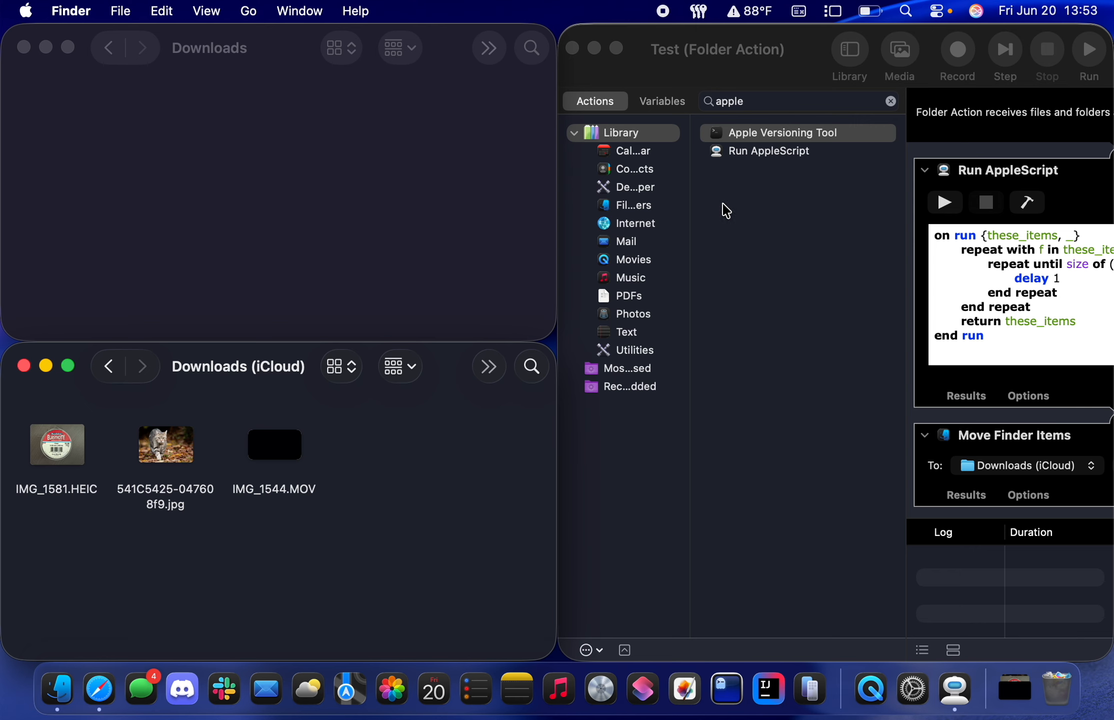
Step: Widen the Test folder action window so the full AppleScript and Move Finder Items actions show beside the folders
left_click(569, 209)
left_click_drag(557, 203, 291, 215)
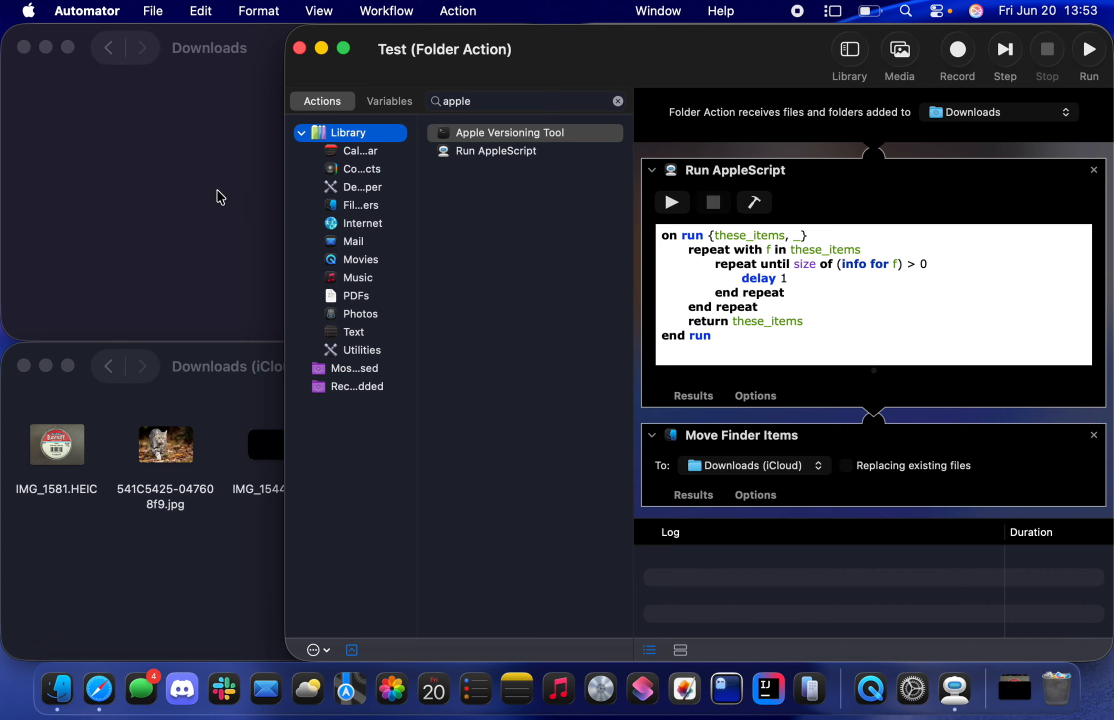
left_click(218, 192)
left_click(560, 388)
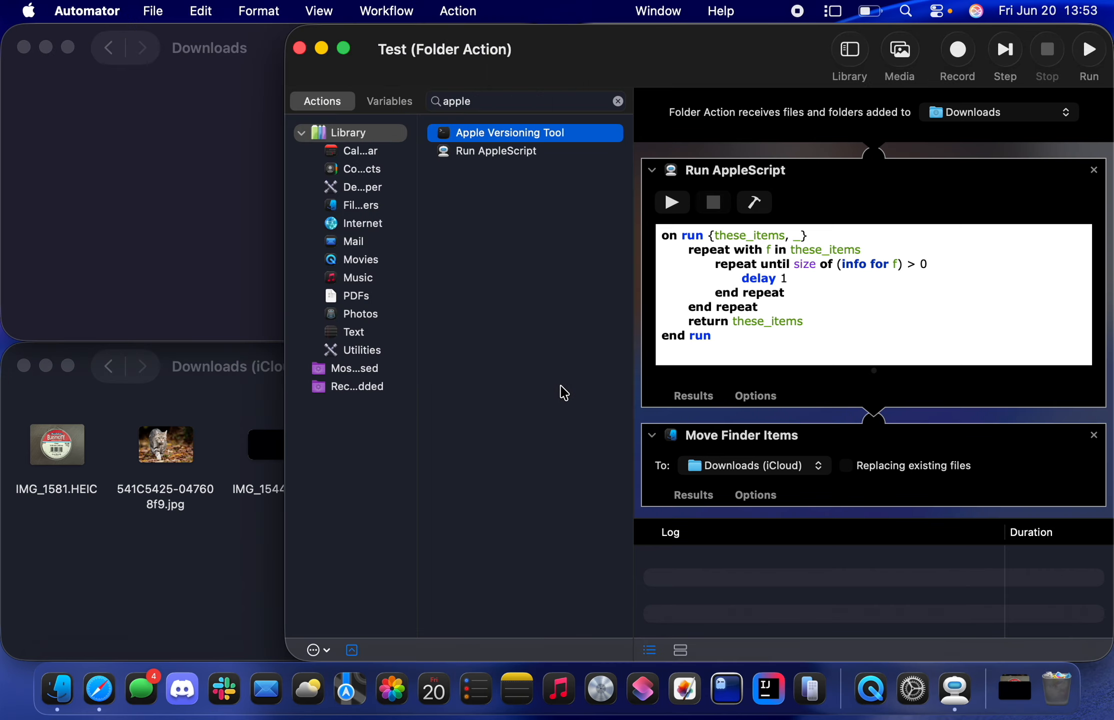
Step: Inspect the local Downloads folder and the Downloads (iCloud) folder for the received files, and return to the Test workflow
left_click(162, 210)
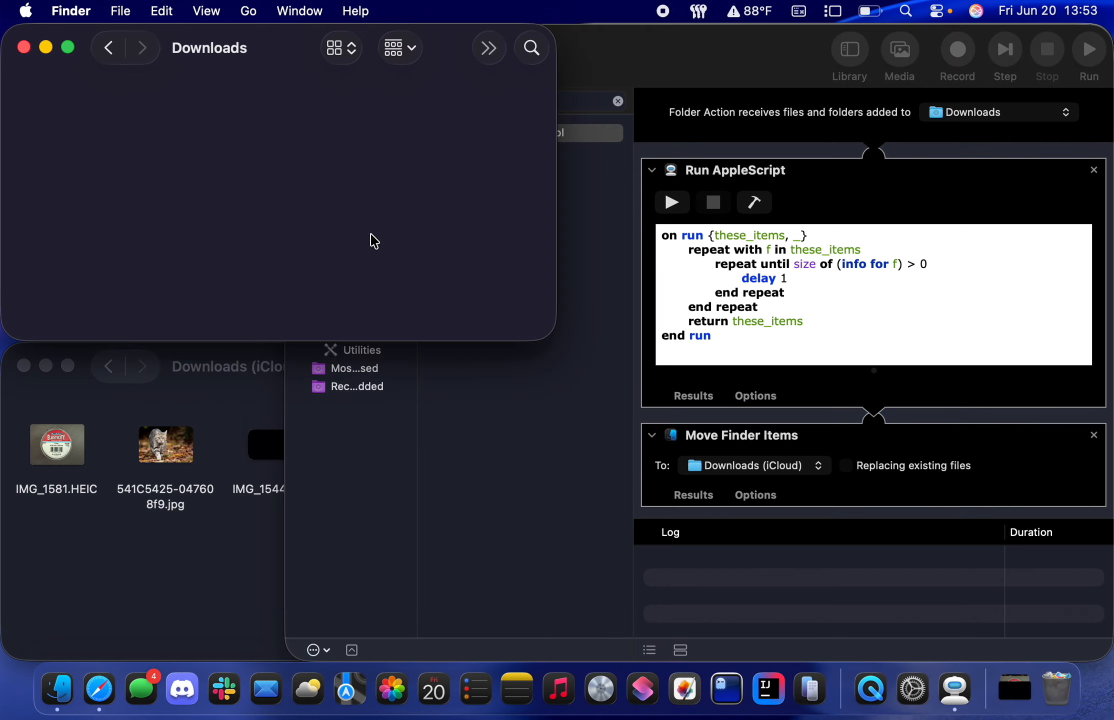
left_click_drag(385, 245, 108, 113)
left_click_drag(388, 258, 38, 100)
left_click_drag(309, 249, 20, 68)
left_click(180, 564)
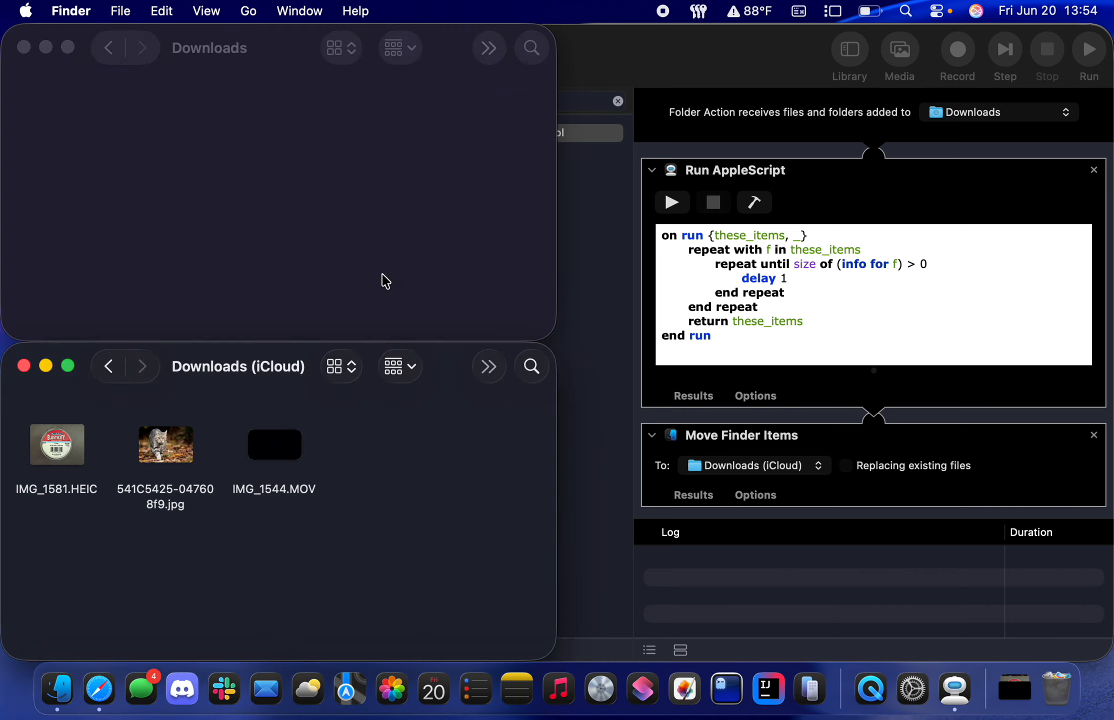
left_click(325, 211)
left_click(407, 517)
left_click(594, 395)
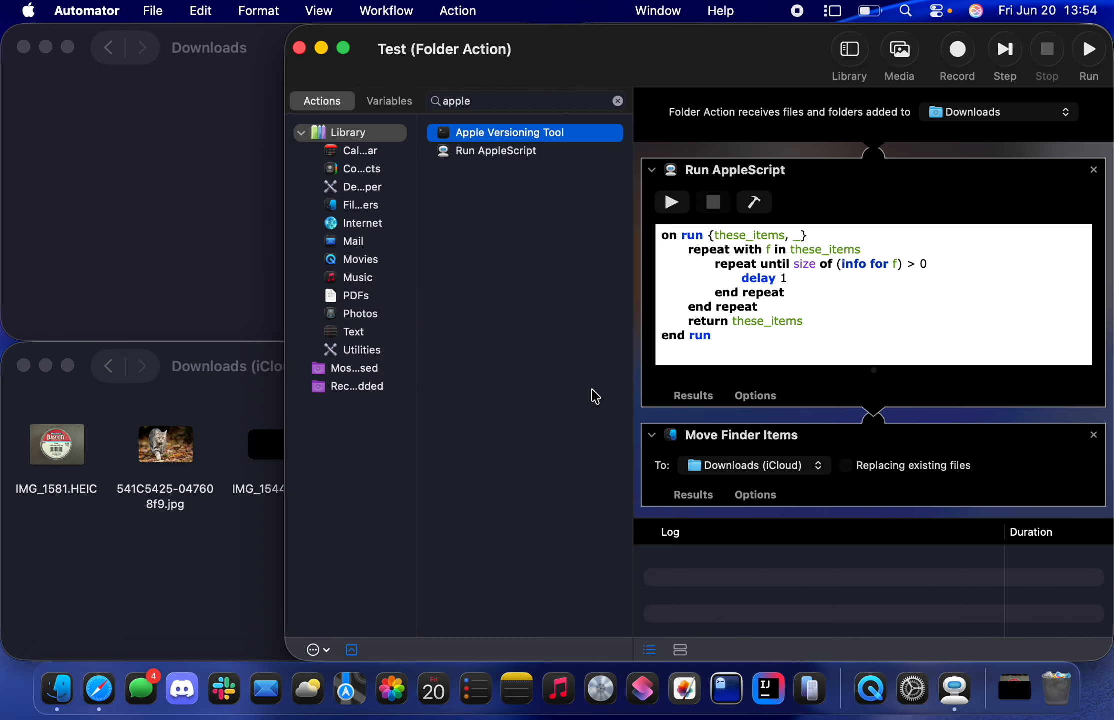